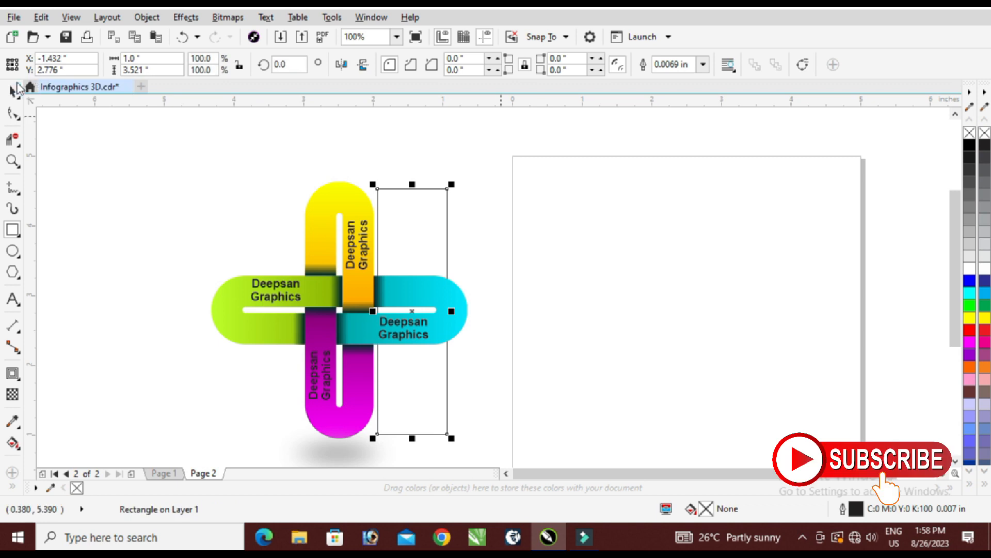
# Move the tall narrow rectangle onto the blank page and activate the Shape tool for editing its corners.
pyautogui.moveTo(409, 310); pyautogui.dragTo(697, 318)
pyautogui.click(13, 114)
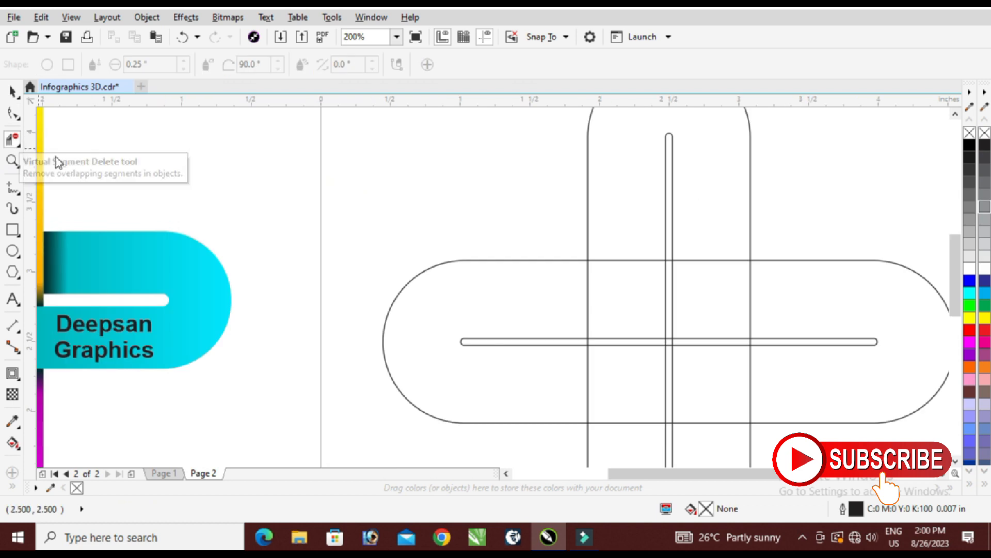
# Use Virtual Segment Delete to remove the vertical capsule's side and slot segments that cross the upper-left half of the horizontal capsule.
pyautogui.click(17, 145)
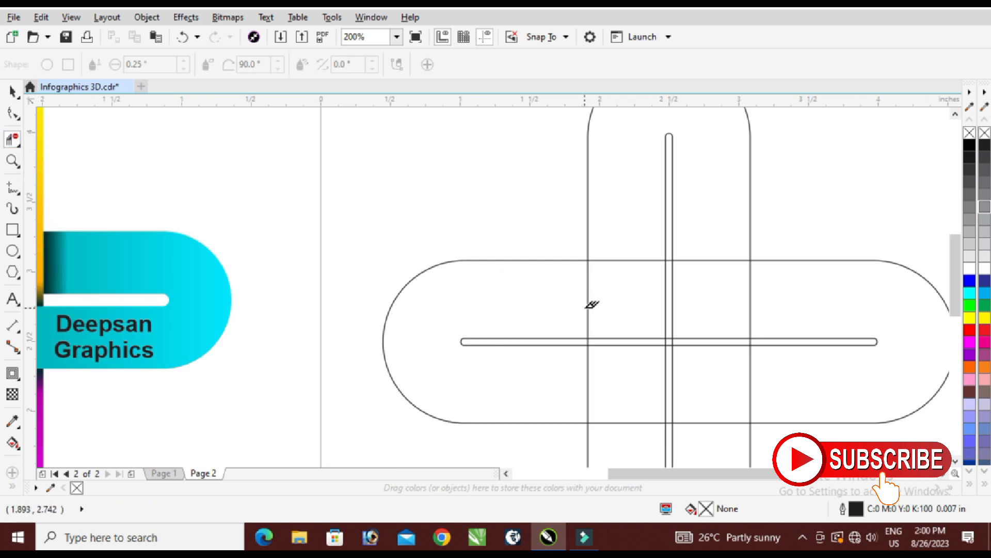
pyautogui.click(16, 142)
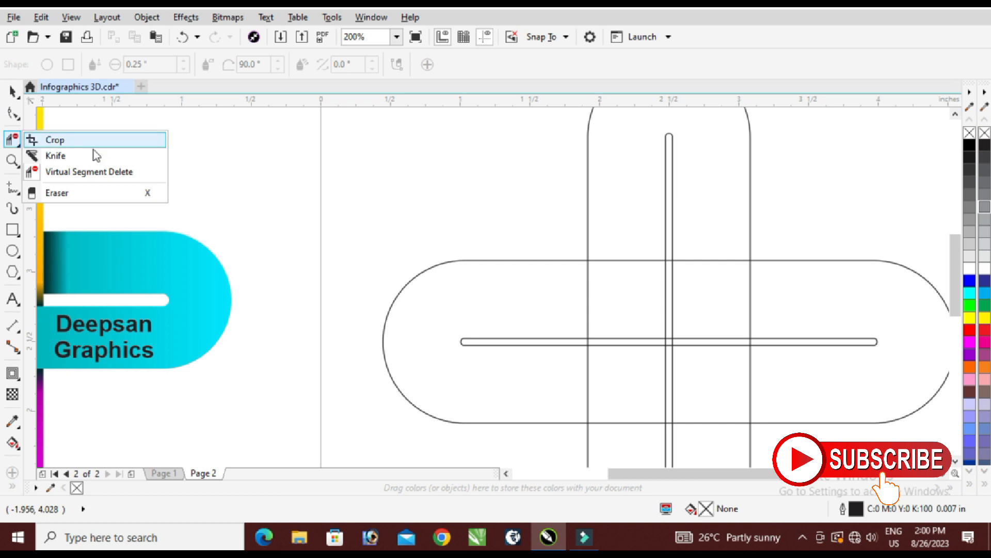
pyautogui.click(85, 173)
pyautogui.click(590, 289)
pyautogui.scroll(3, 685, 296)
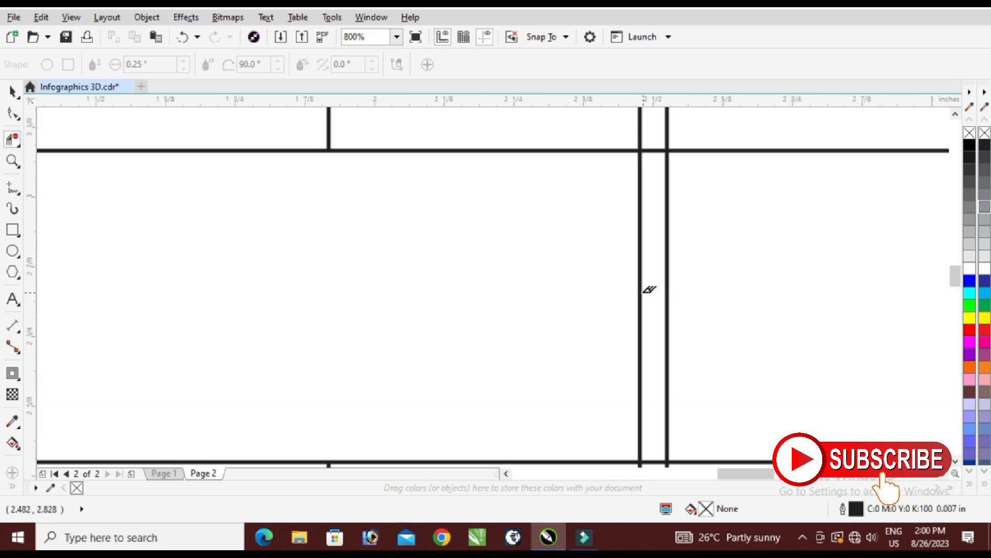
pyautogui.click(641, 291)
pyautogui.scroll(-3, 637, 292)
pyautogui.scroll(-2, 675, 329)
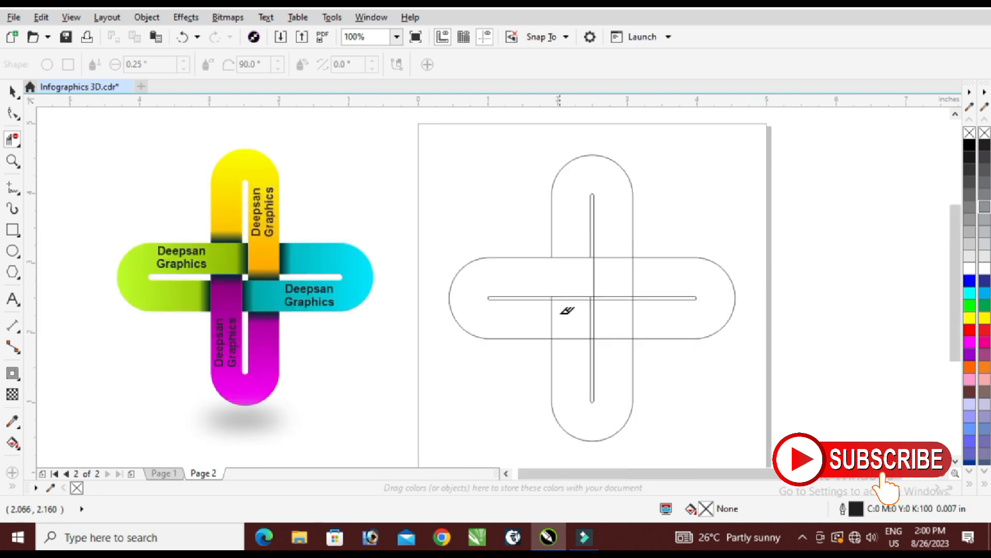
# Delete the overlapping segments below the crossing so the vertical strip covers the lower-left and the horizontal strip covers the lower-right.
pyautogui.scroll(2, 572, 292)
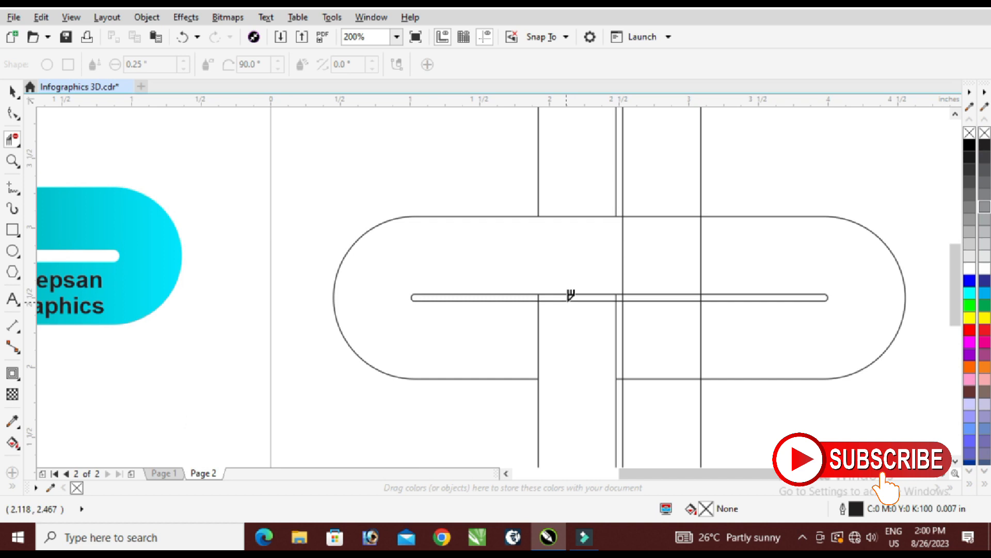
pyautogui.scroll(-2, 580, 314)
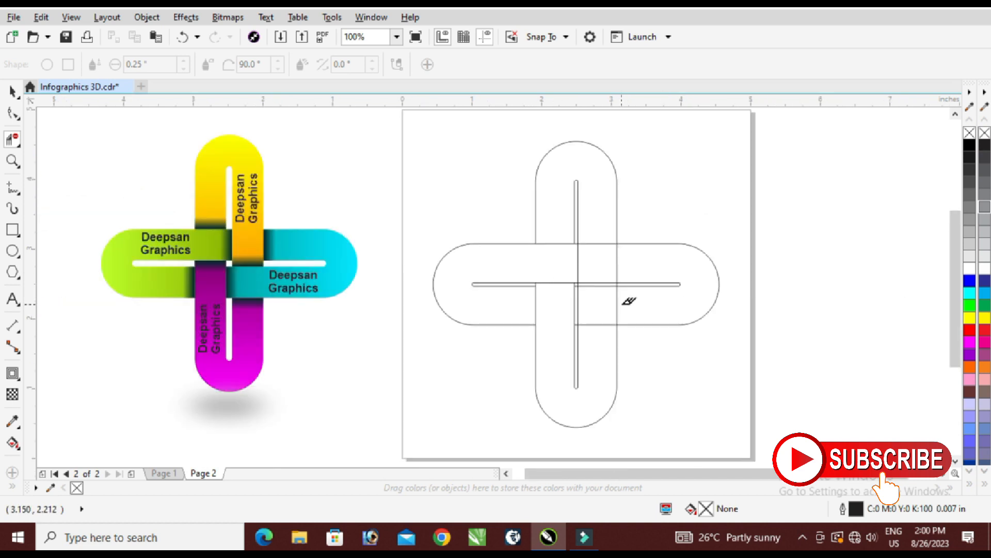
pyautogui.scroll(6, 606, 295)
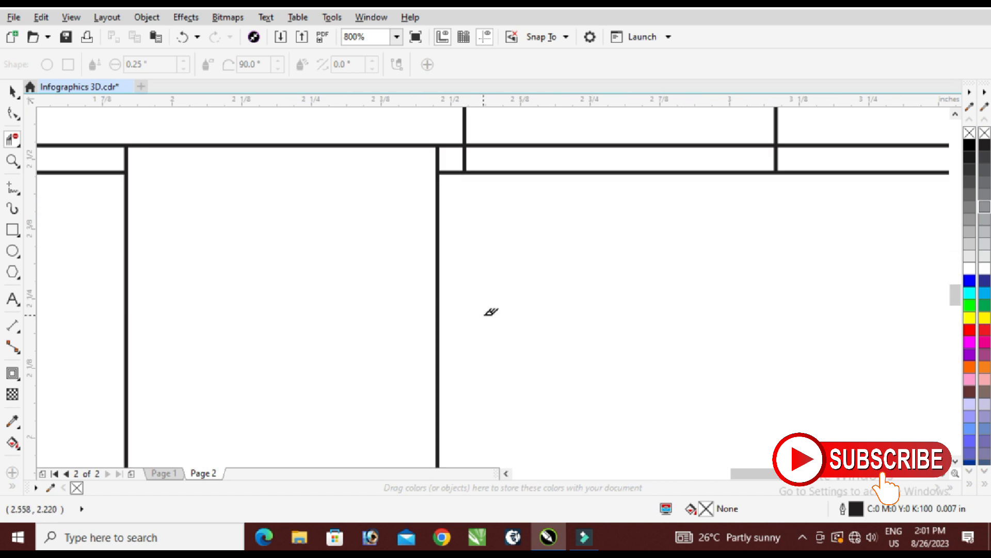
pyautogui.scroll(-4, 491, 312)
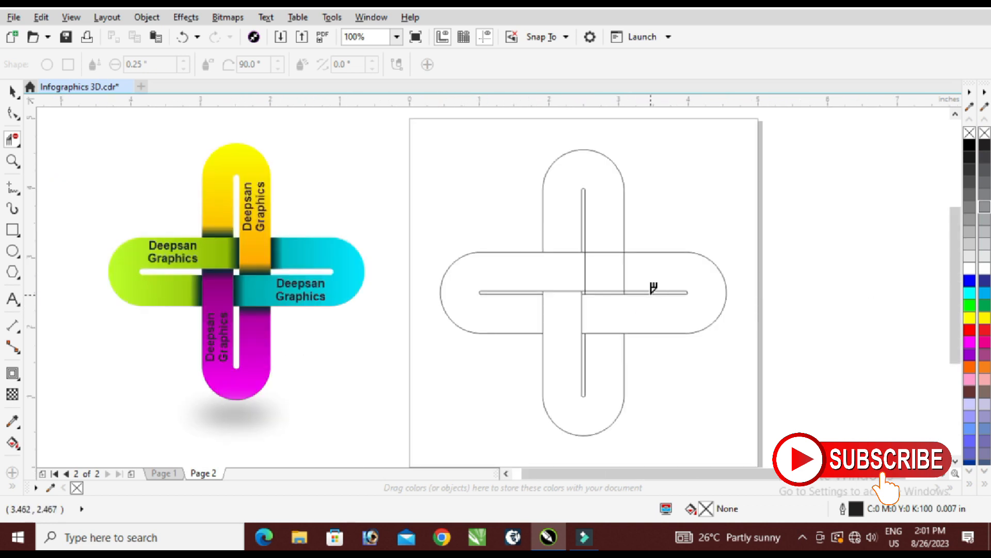
# Delete the horizontal segments crossing the vertical capsule's upper-right strip and the leftover slot lines at the centre to finish the weave.
pyautogui.scroll(2, 622, 258)
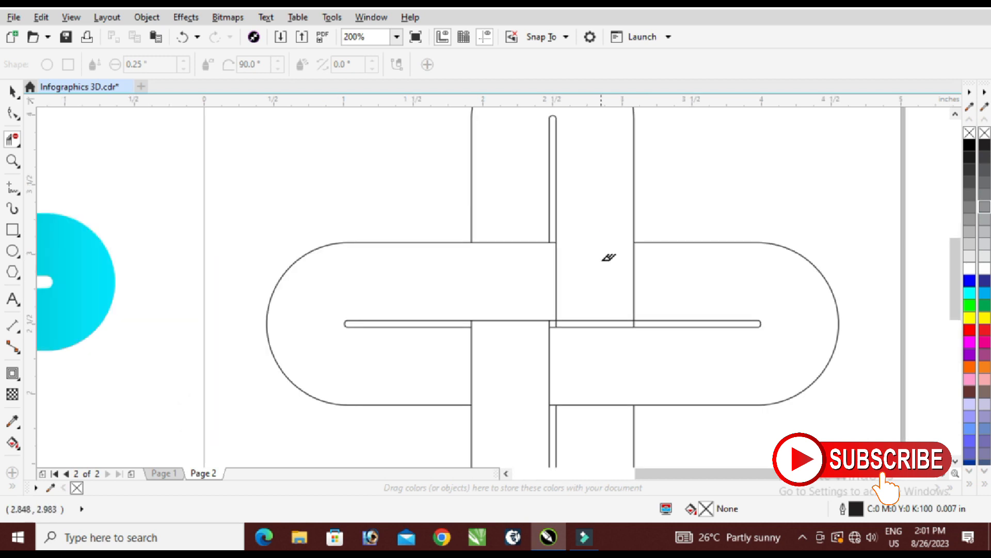
pyautogui.scroll(2, 596, 310)
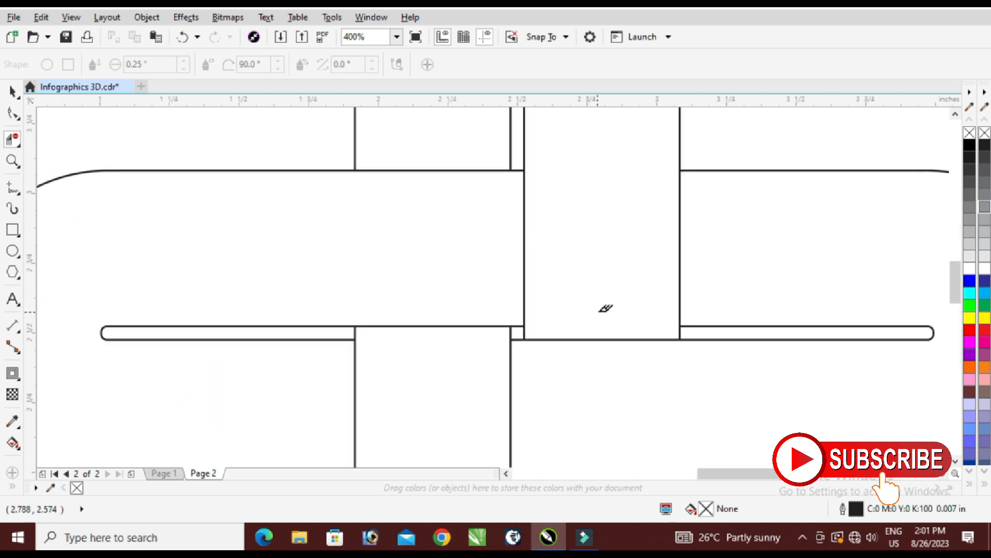
pyautogui.click(12, 91)
pyautogui.scroll(-1, 526, 312)
pyautogui.scroll(-2, 527, 312)
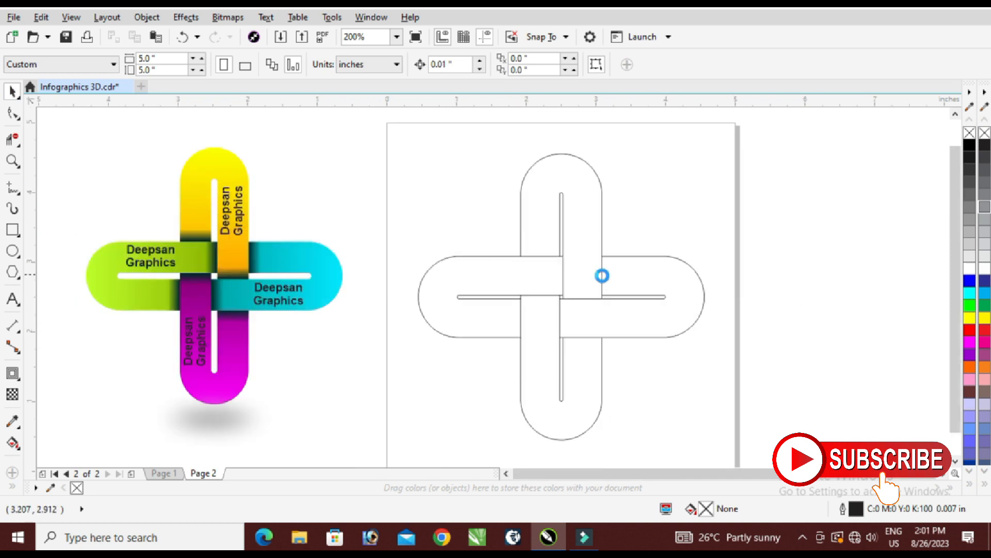
pyautogui.scroll(1, 642, 258)
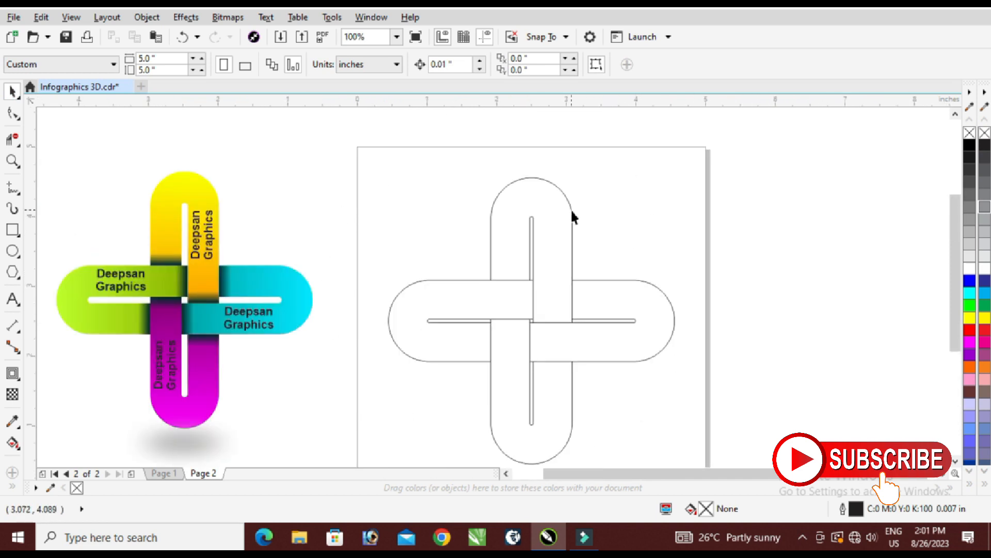
# Fill the four interlocking loops with red using Smart Fill, keeping a black 0.0069 in outline.
pyautogui.click(13, 486)
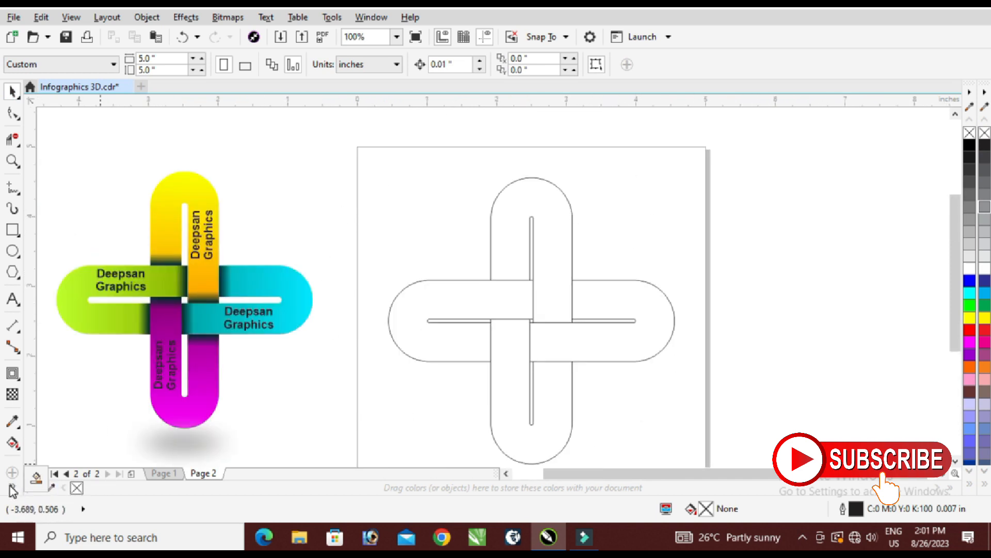
pyautogui.click(36, 479)
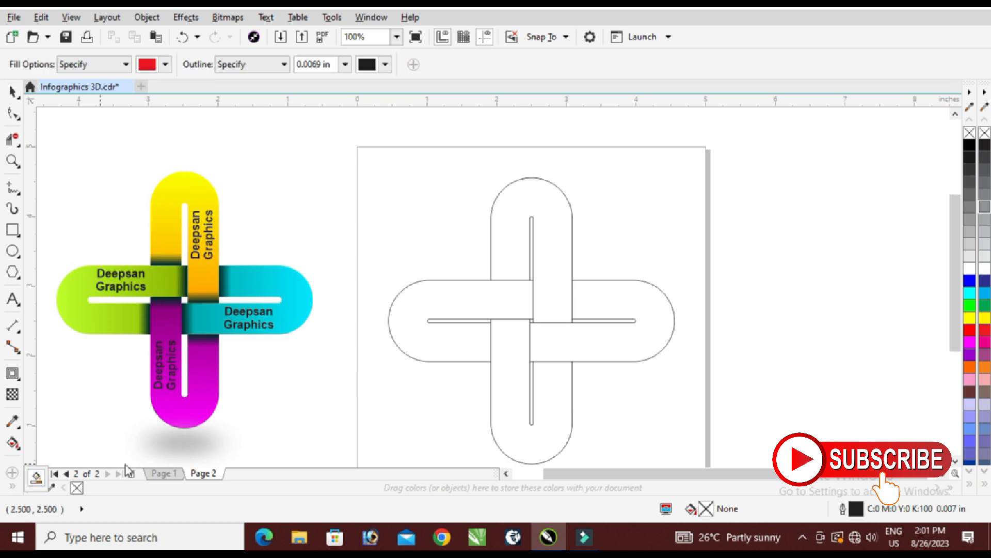
pyautogui.click(513, 230)
pyautogui.click(494, 297)
pyautogui.click(521, 382)
pyautogui.click(617, 349)
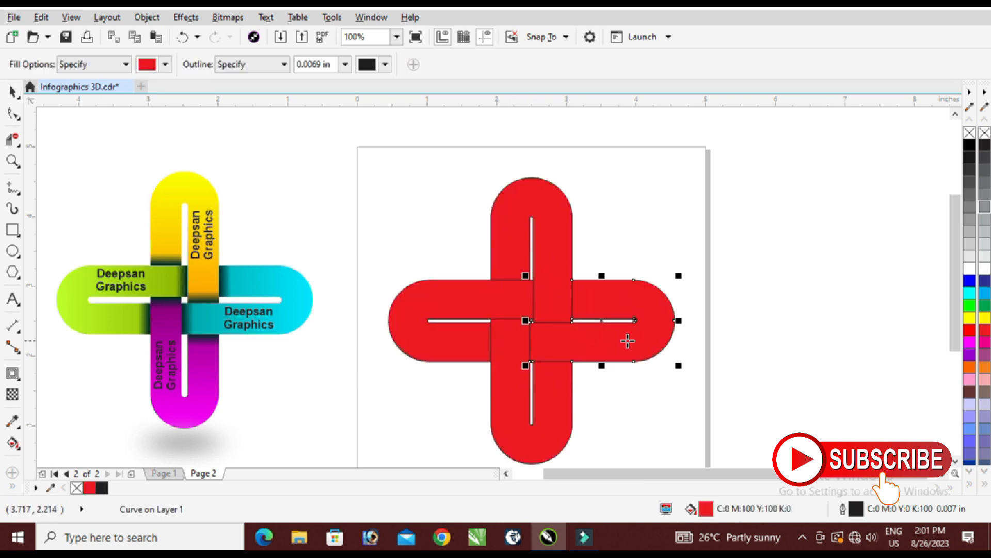
# Select all four red loops together and move them off the outline drawing, to the area right of the page.
pyautogui.click(13, 92)
pyautogui.click(721, 241)
pyautogui.click(568, 222)
pyautogui.keyDown('shift'); pyautogui.click(641, 305); pyautogui.keyUp('shift')
pyautogui.keyDown('shift'); pyautogui.click(405, 308); pyautogui.keyUp('shift')
pyautogui.keyDown('shift'); pyautogui.click(514, 441); pyautogui.keyUp('shift')
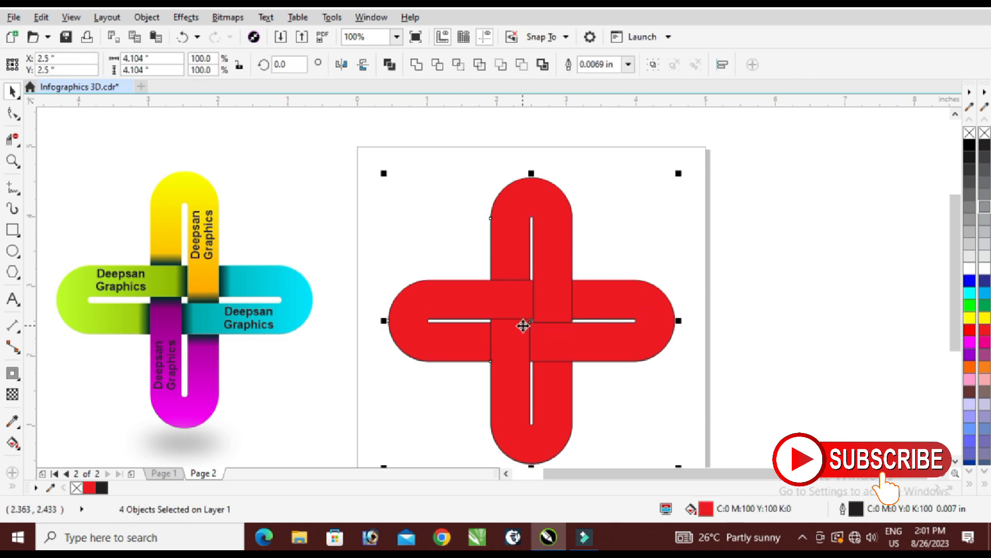
pyautogui.moveTo(542, 295); pyautogui.dragTo(703, 306)
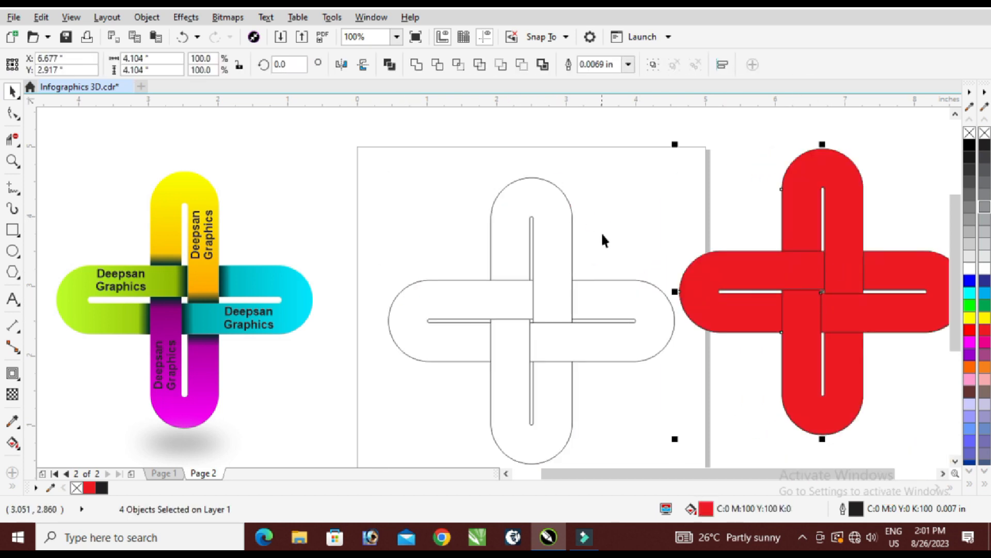
# Select the original unfilled outline drawing and move it far off the page, beyond the red cross.
pyautogui.scroll(-3, 476, 197)
pyautogui.moveTo(433, 175)
pyautogui.mouseDown()
pyautogui.moveTo(526, 262)
pyautogui.moveTo(734, 280)
pyautogui.mouseUp()
pyautogui.scroll(2, 532, 195)
pyautogui.scroll(-1, 715, 193)
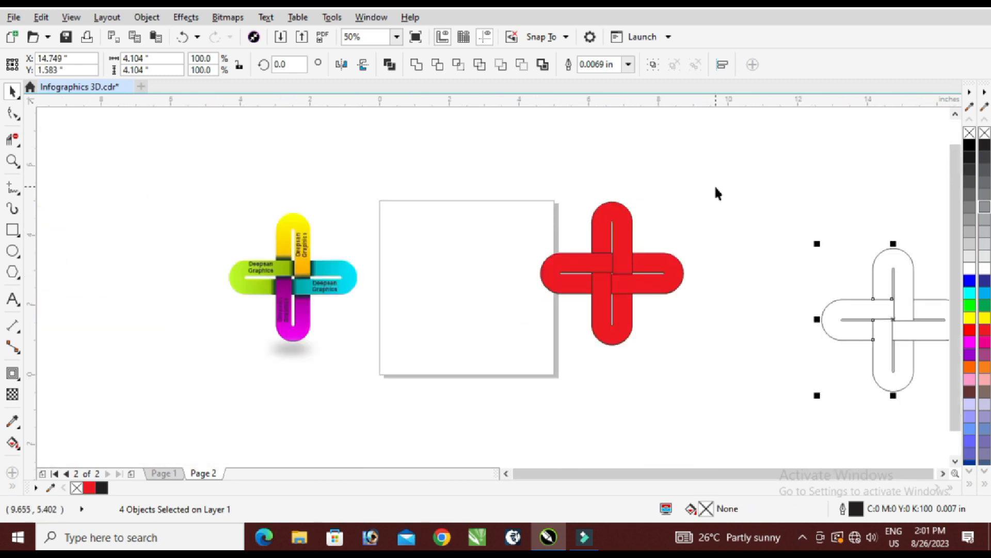
# Move the red interlocking cross back onto the middle of the page and deselect it.
pyautogui.moveTo(627, 261); pyautogui.dragTo(483, 271)
pyautogui.click(521, 257)
pyautogui.scroll(1, 523, 255)
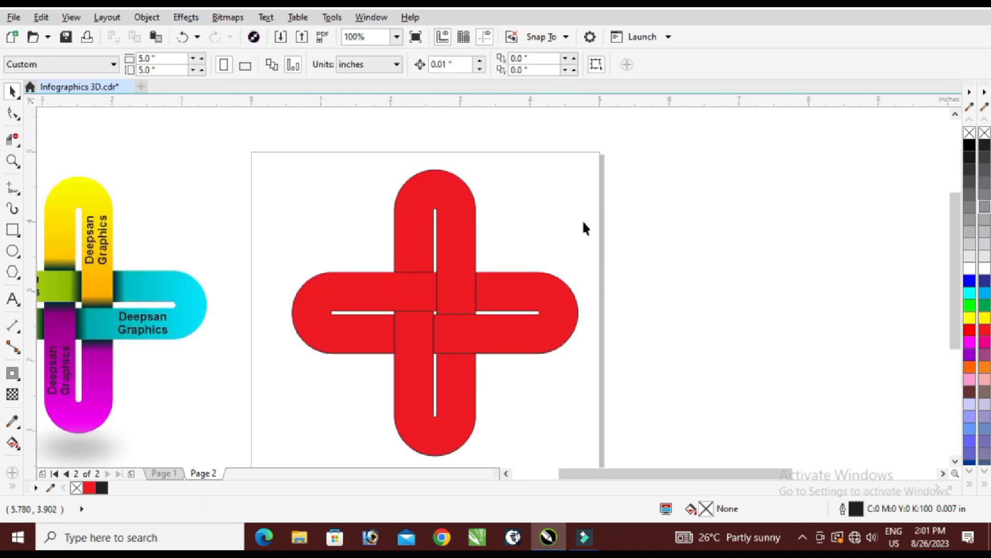
# Apply a linear fountain fill to the top loop and set its start colour to dark orange #D98900.
pyautogui.click(427, 197)
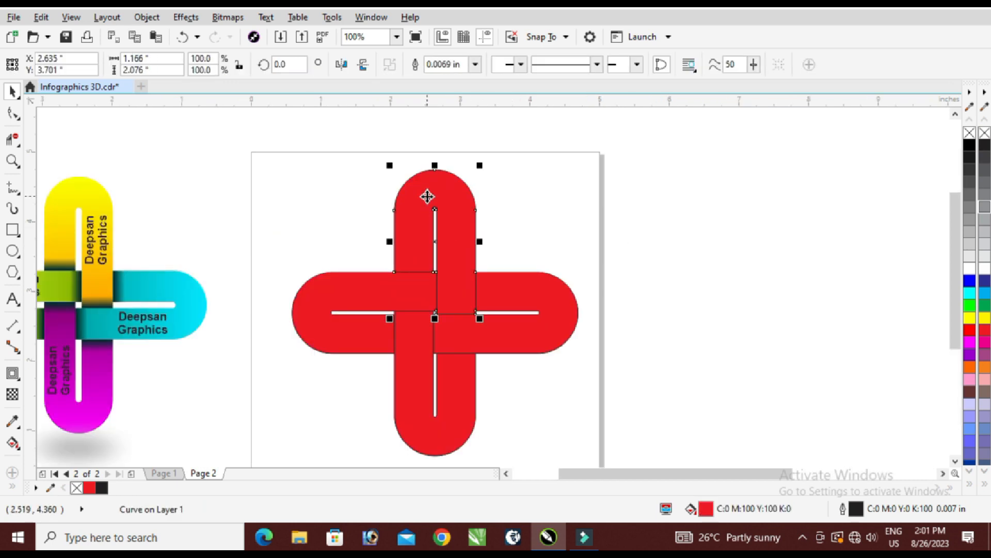
pyautogui.press('F11')
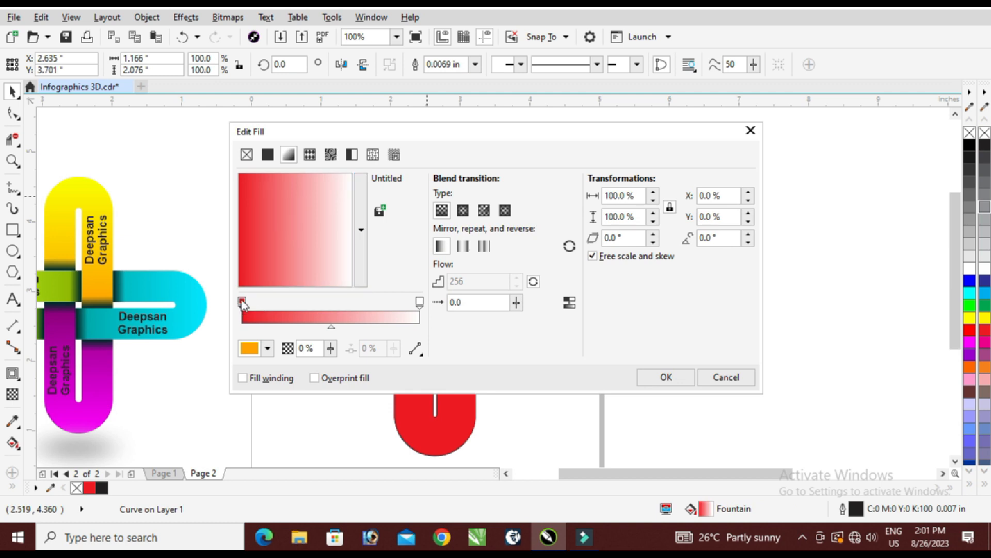
pyautogui.click(248, 348)
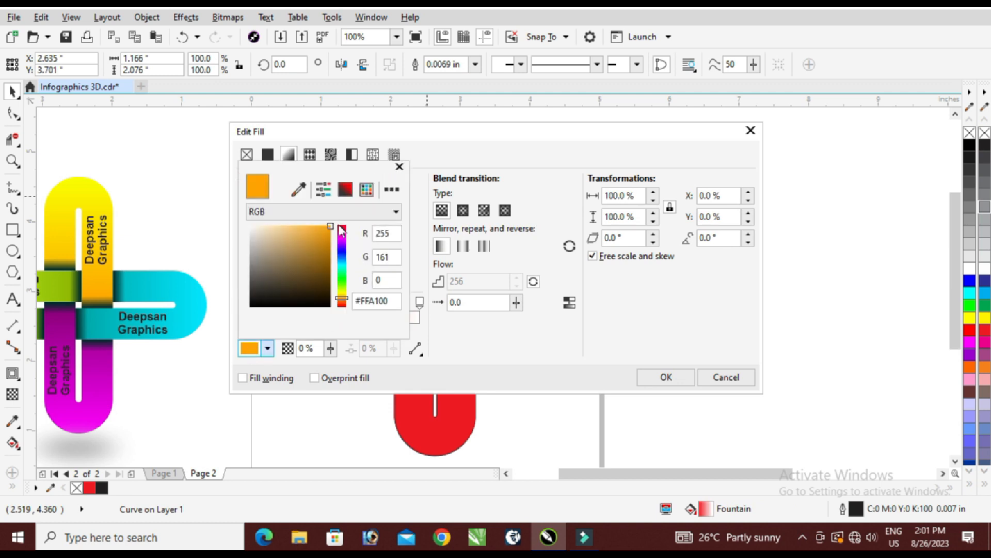
pyautogui.click(420, 302)
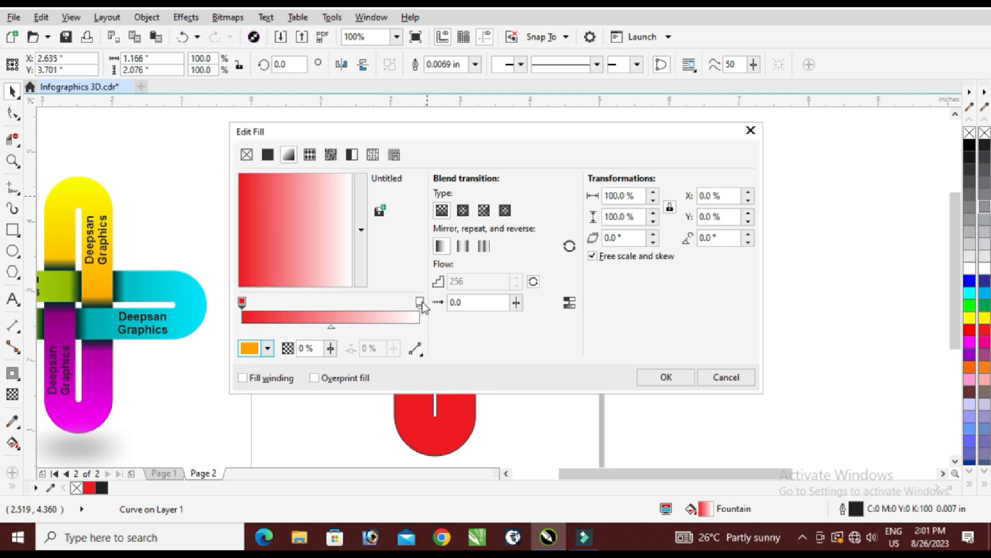
pyautogui.click(253, 341)
pyautogui.moveTo(330, 258); pyautogui.dragTo(333, 236)
pyautogui.click(435, 334)
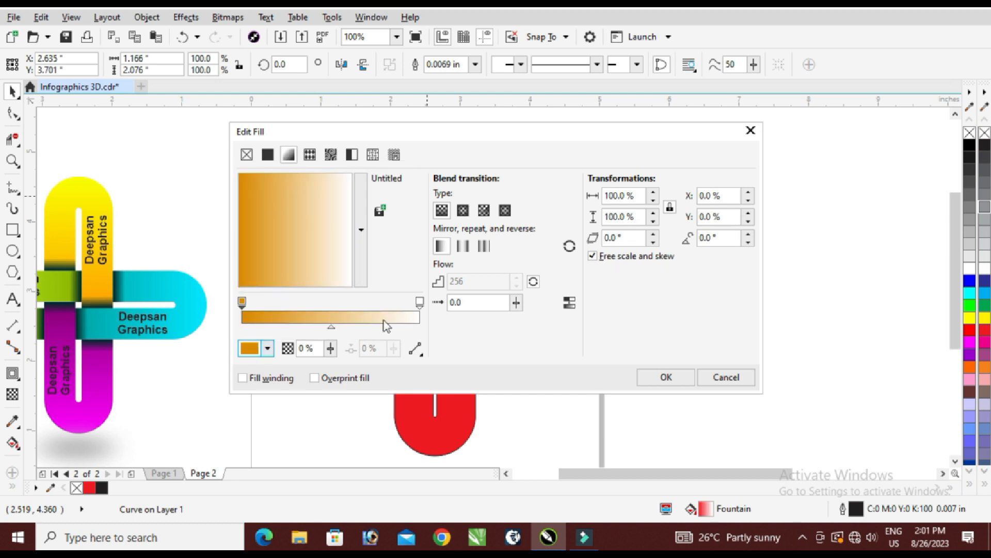
# Change the fountain fill's start colour to a brighter, redder orange.
pyautogui.click(250, 316)
pyautogui.click(248, 349)
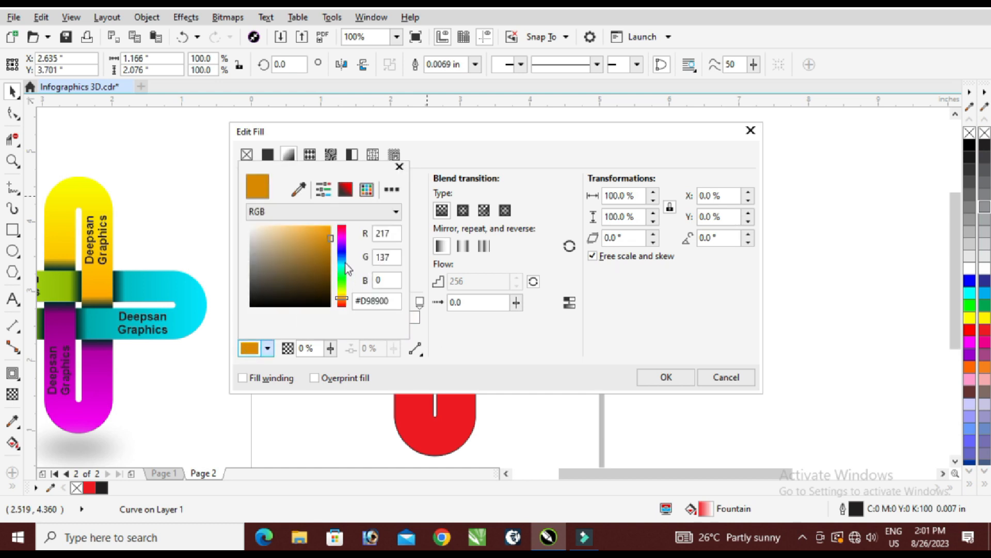
pyautogui.moveTo(344, 299); pyautogui.dragTo(344, 302)
pyautogui.moveTo(331, 238); pyautogui.dragTo(338, 220)
pyautogui.click(490, 303)
# Set the fountain fill's end colour to bright yellow.
pyautogui.click(419, 303)
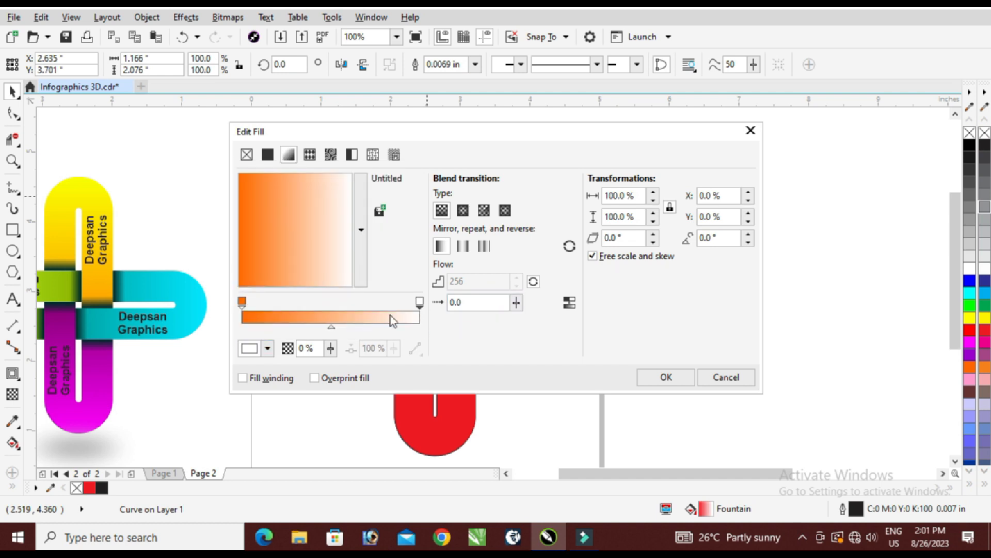
pyautogui.click(249, 348)
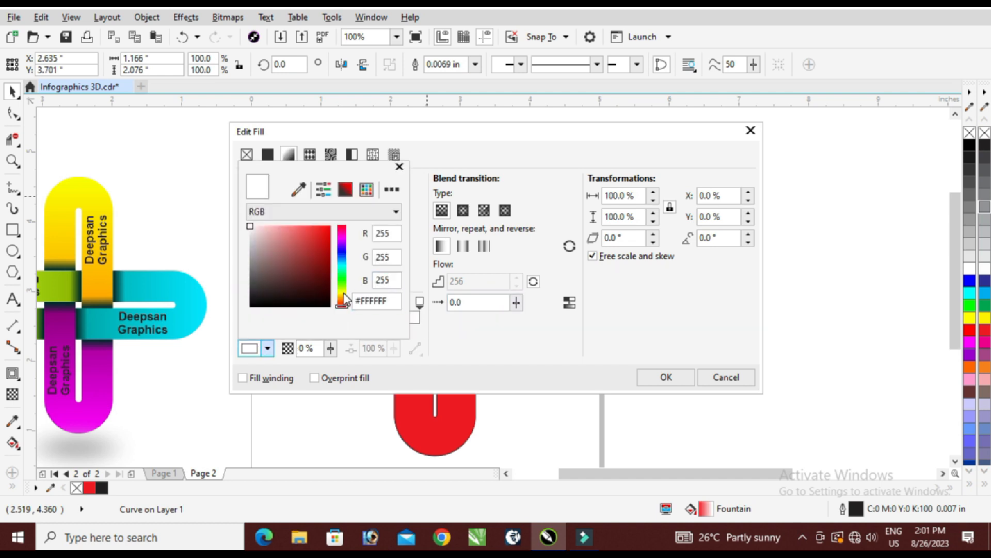
pyautogui.moveTo(344, 298); pyautogui.dragTo(345, 285)
pyautogui.moveTo(315, 254); pyautogui.dragTo(351, 208)
pyautogui.click(487, 333)
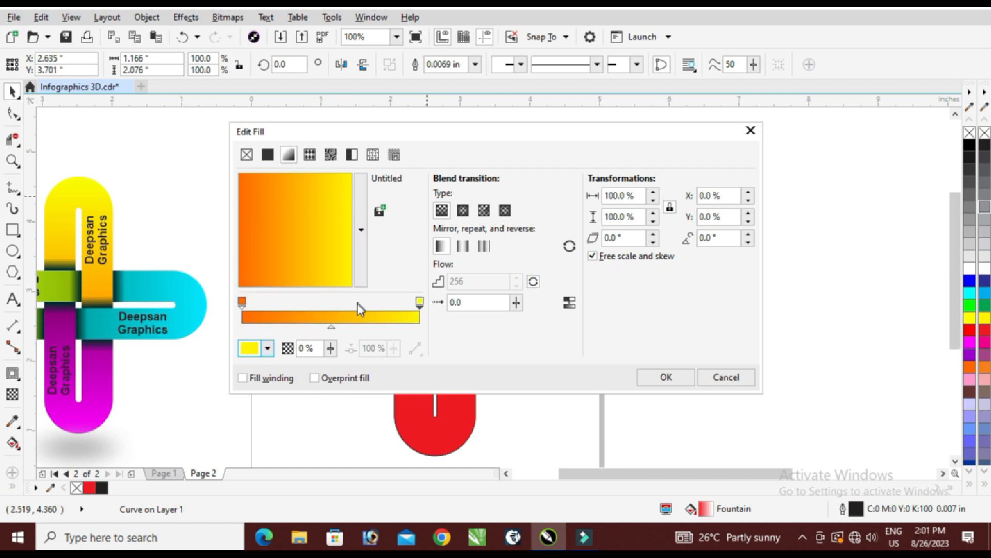
# Add a yellow colour node at 53% and apply the gradient vertically, with yellow at the top loop's rounded end.
pyautogui.click(419, 302)
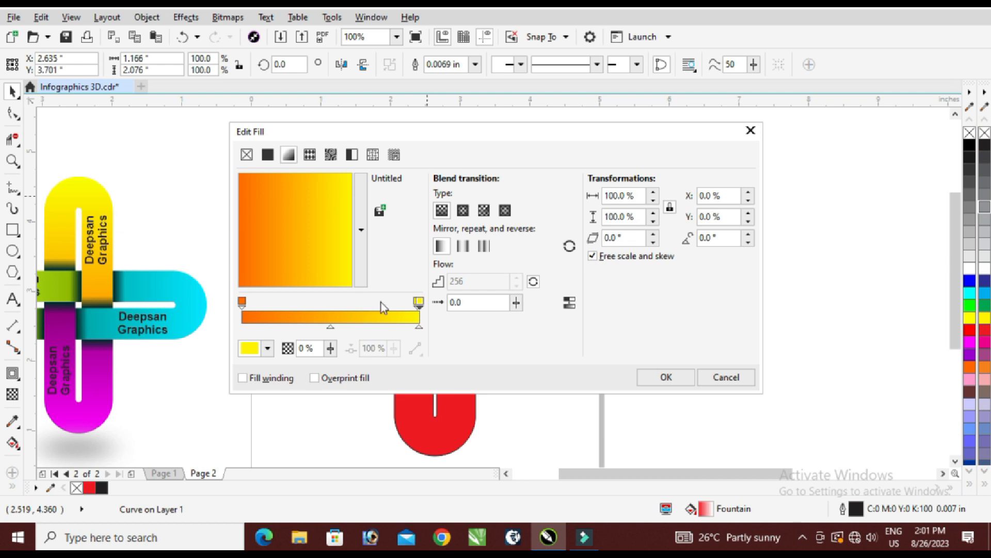
pyautogui.moveTo(417, 307); pyautogui.dragTo(335, 317)
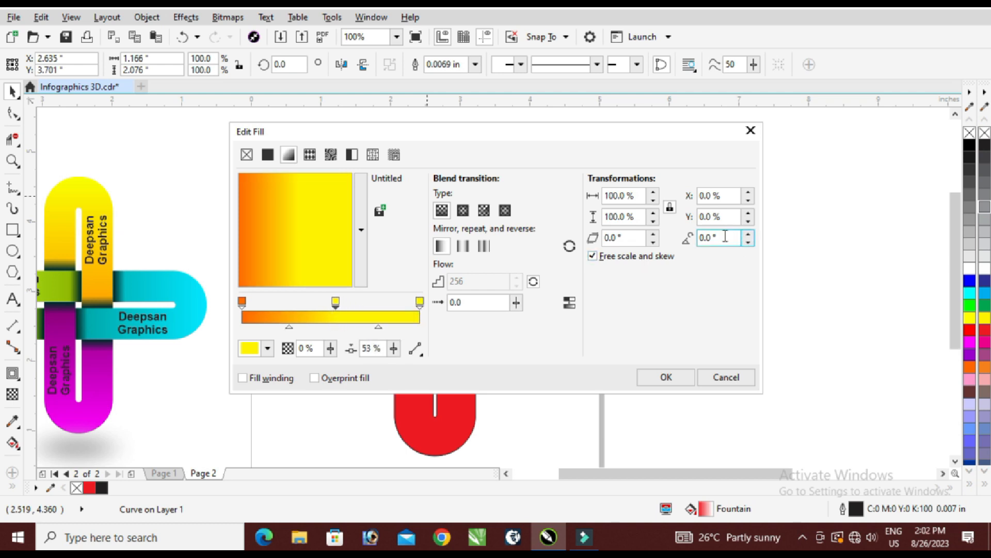
pyautogui.press('Return')
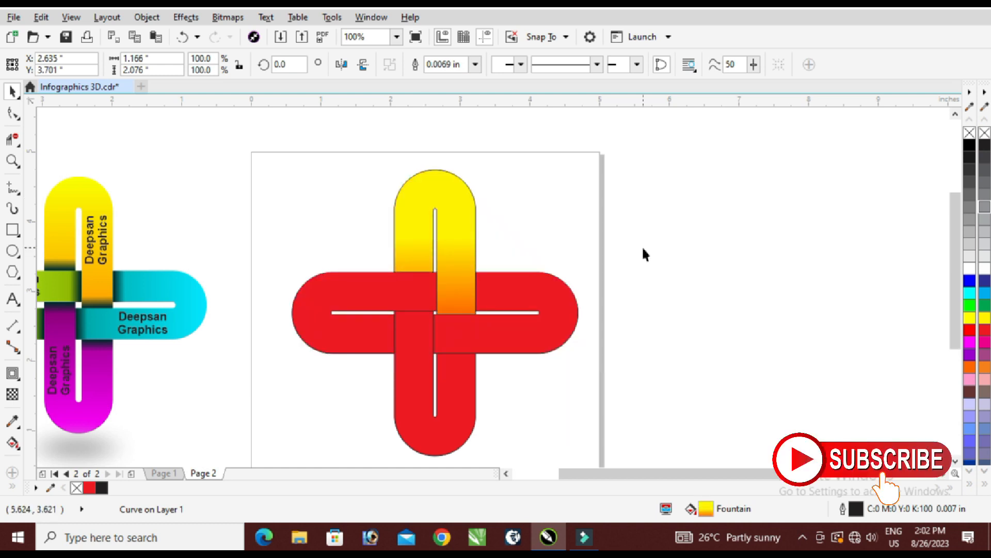
pyautogui.click(772, 301)
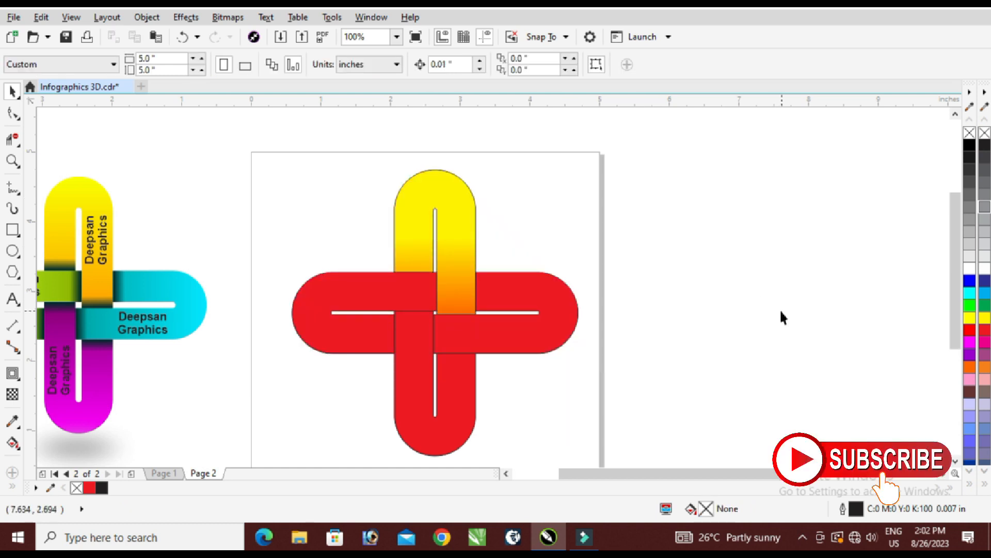
# Apply an interactive fountain fill to the right loop, running from red at its rounded end to white at the cross's centre.
pyautogui.scroll(2, 532, 286)
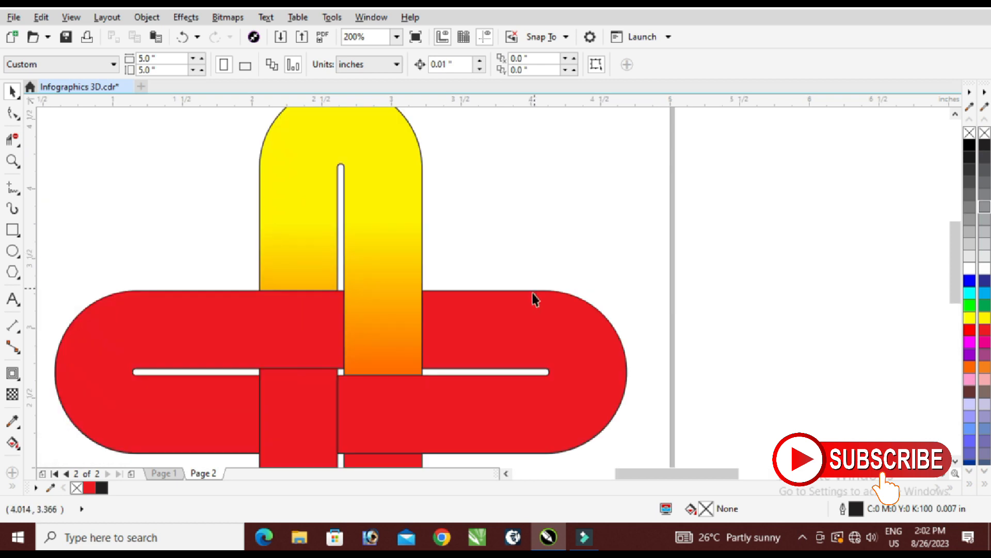
pyautogui.click(526, 303)
pyautogui.press('g')
pyautogui.moveTo(618, 364); pyautogui.dragTo(344, 369)
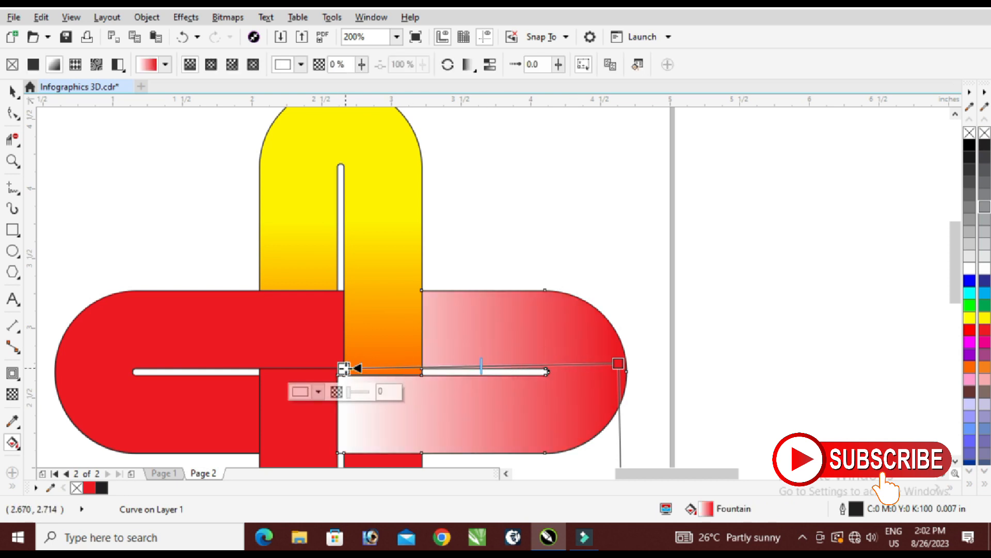
# Set the right loop's fountain fill end colour to dark teal #007366 and shift the gradient midpoint toward the cross's centre.
pyautogui.click(319, 391)
pyautogui.click(394, 313)
pyautogui.moveTo(379, 302); pyautogui.dragTo(383, 314)
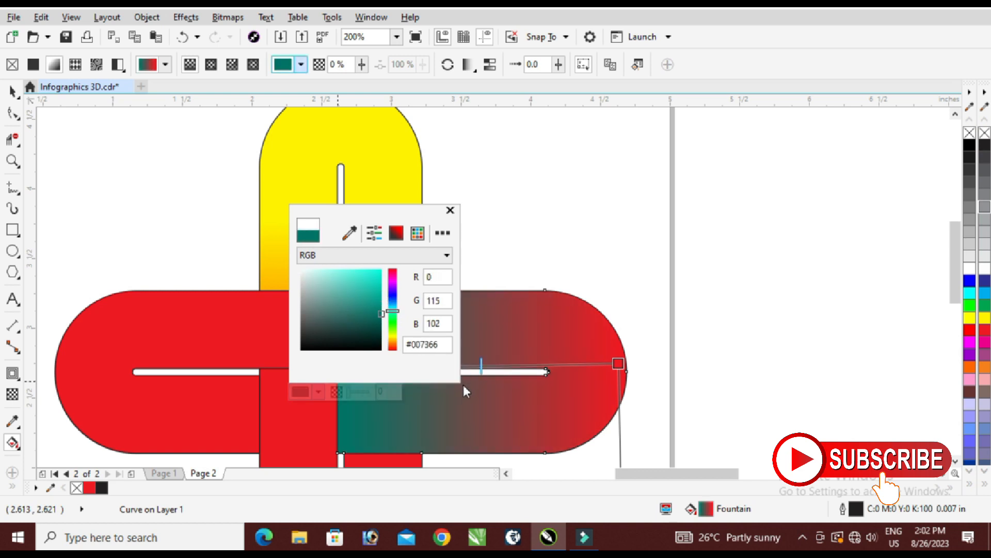
pyautogui.click(485, 366)
pyautogui.moveTo(482, 366); pyautogui.dragTo(388, 368)
# Set the fountain fill's start colour at the right loop's rounded end to light sky blue.
pyautogui.click(616, 363)
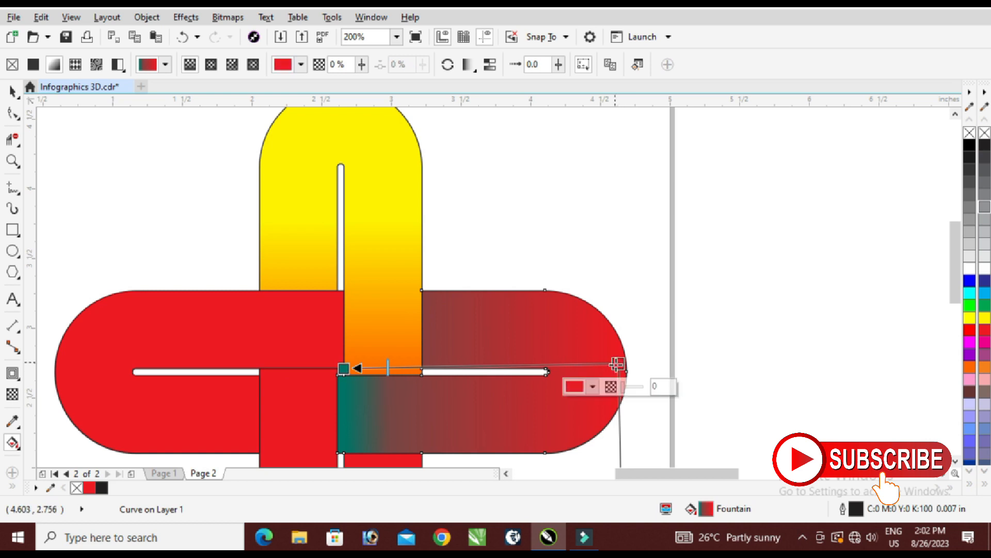
pyautogui.click(593, 387)
pyautogui.moveTo(670, 313); pyautogui.dragTo(666, 305)
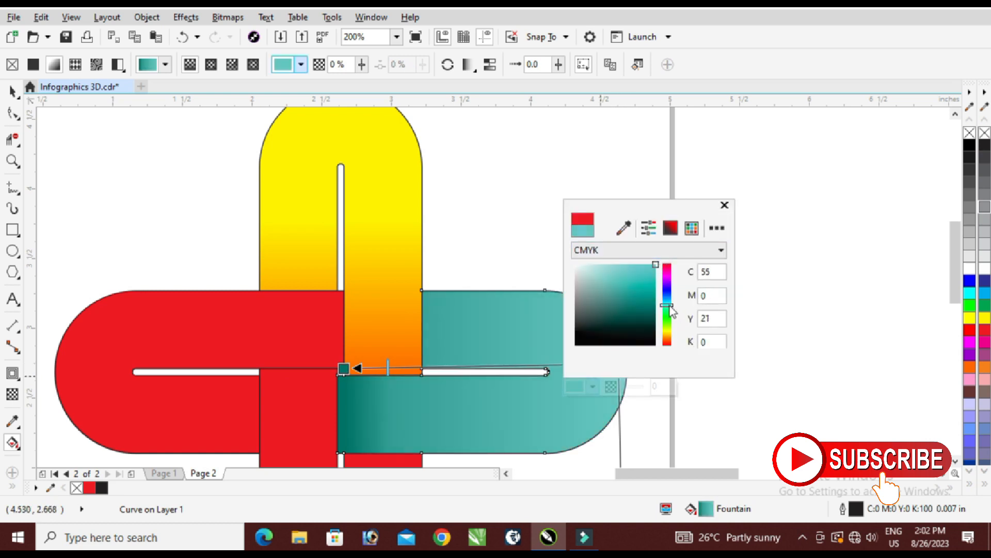
pyautogui.moveTo(628, 250); pyautogui.dragTo(617, 244)
pyautogui.click(516, 410)
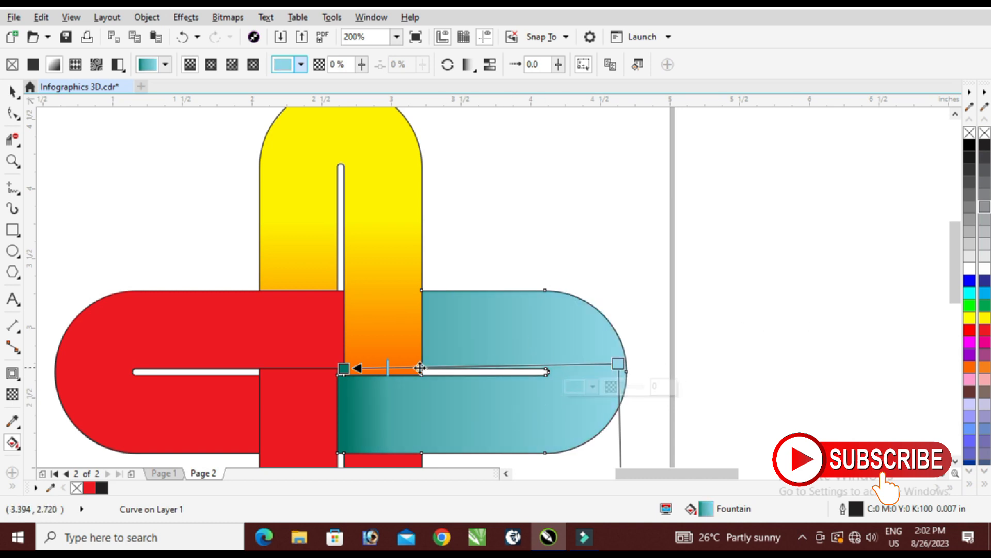
# Apply a vertical interactive fountain fill to the bottom loop, running from red at its rounded end to white at the cross's centre.
pyautogui.scroll(-2, 546, 294)
pyautogui.click(634, 270)
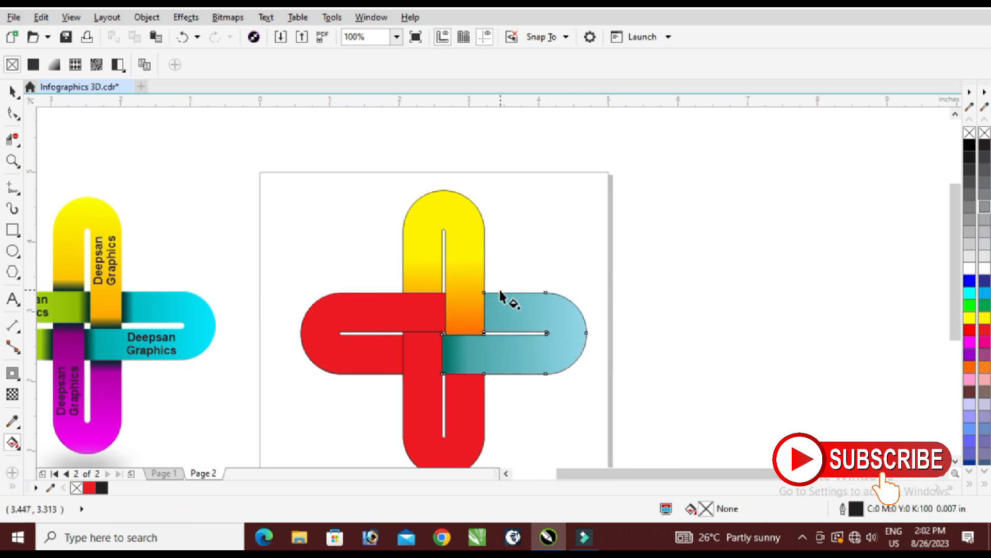
pyautogui.click(461, 423)
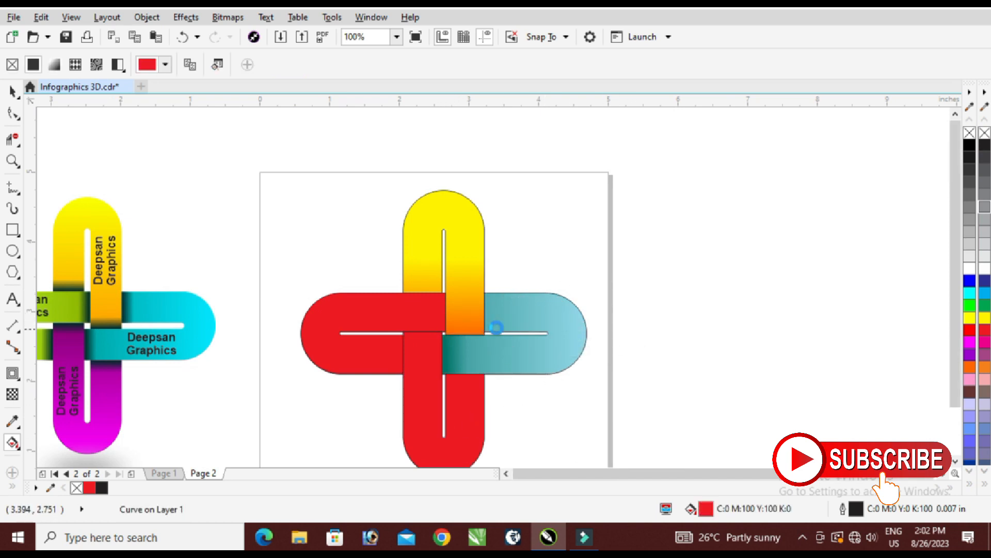
pyautogui.scroll(-4, 500, 336)
pyautogui.scroll(6, 465, 423)
pyautogui.moveTo(451, 441); pyautogui.dragTo(451, 206)
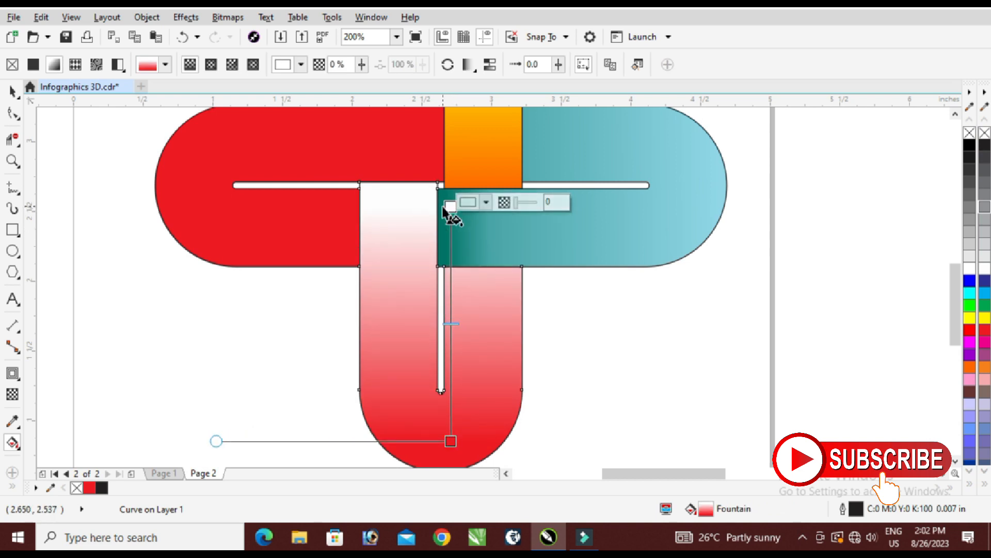
# Set the bottom loop's fountain fill end colour at the cross's centre to dark purple.
pyautogui.click(468, 202)
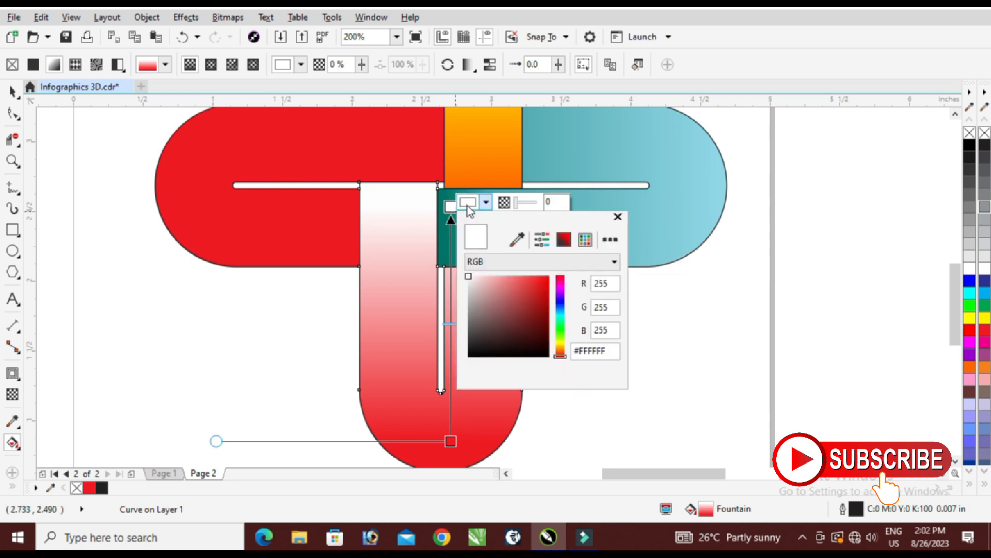
pyautogui.click(562, 288)
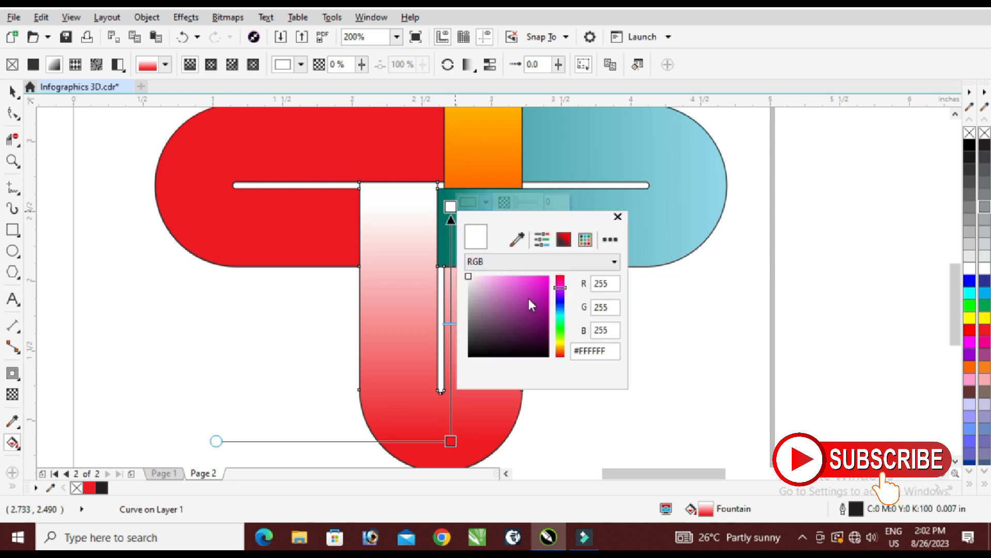
pyautogui.click(549, 314)
# Set the start colour at the bottom loop's rounded end to light purple-pink, CMYK 16, 60, 0, 0.
pyautogui.click(450, 440)
pyautogui.click(486, 437)
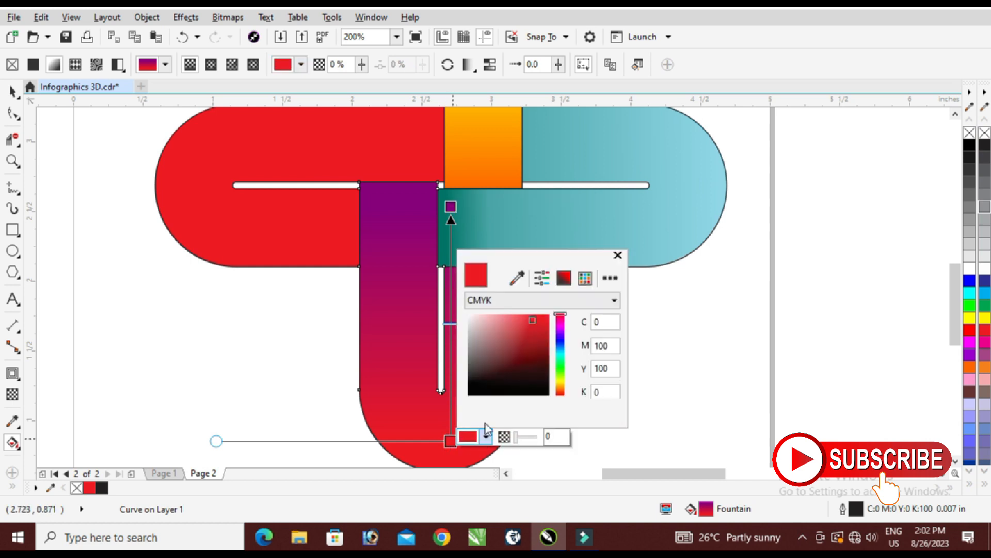
pyautogui.click(561, 326)
pyautogui.moveTo(515, 322); pyautogui.dragTo(513, 300)
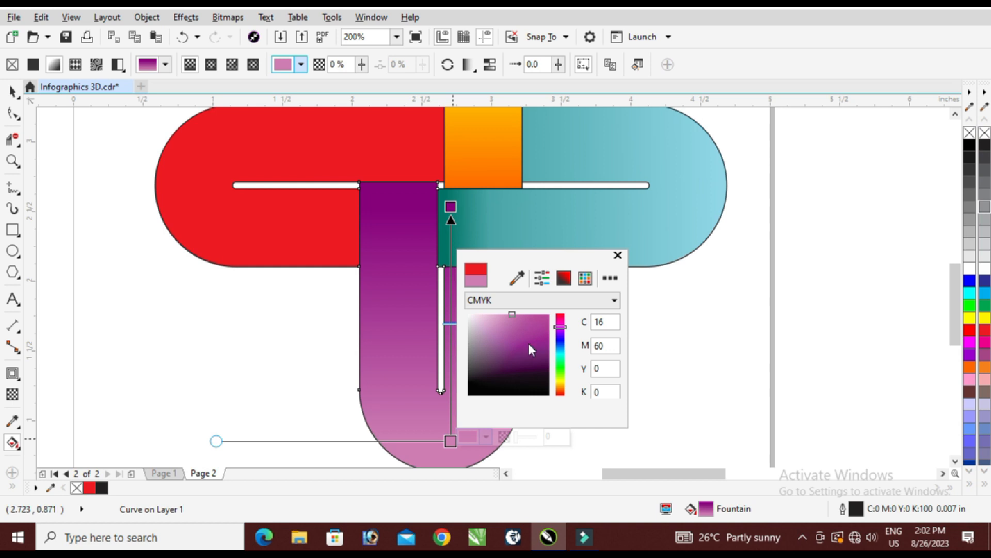
pyautogui.click(451, 323)
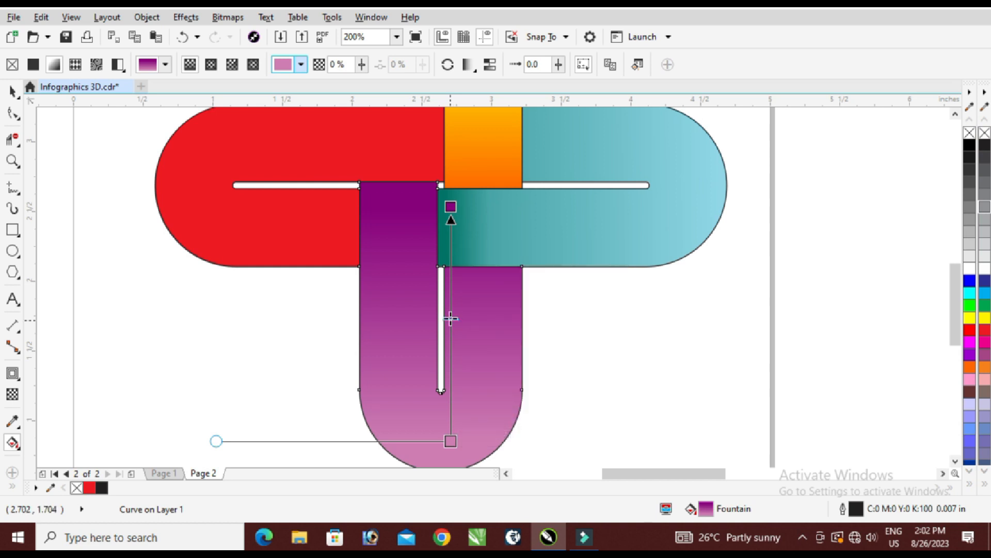
# Apply a horizontal interactive fountain fill to the left loop, running from red at its rounded end to white near the cross's centre.
pyautogui.scroll(-2, 452, 270)
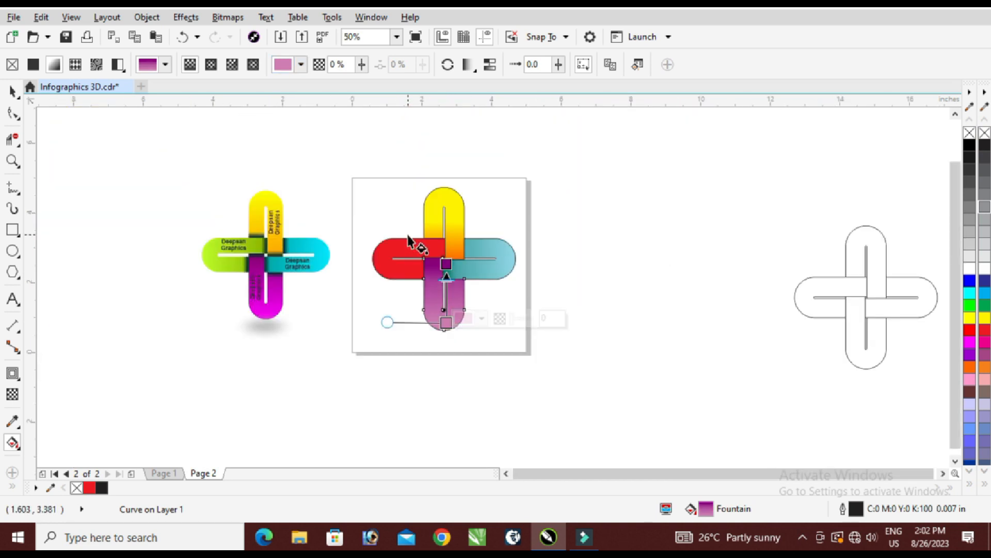
pyautogui.click(409, 241)
pyautogui.scroll(1, 393, 253)
pyautogui.moveTo(364, 266); pyautogui.dragTo(460, 333)
pyautogui.scroll(2, 497, 268)
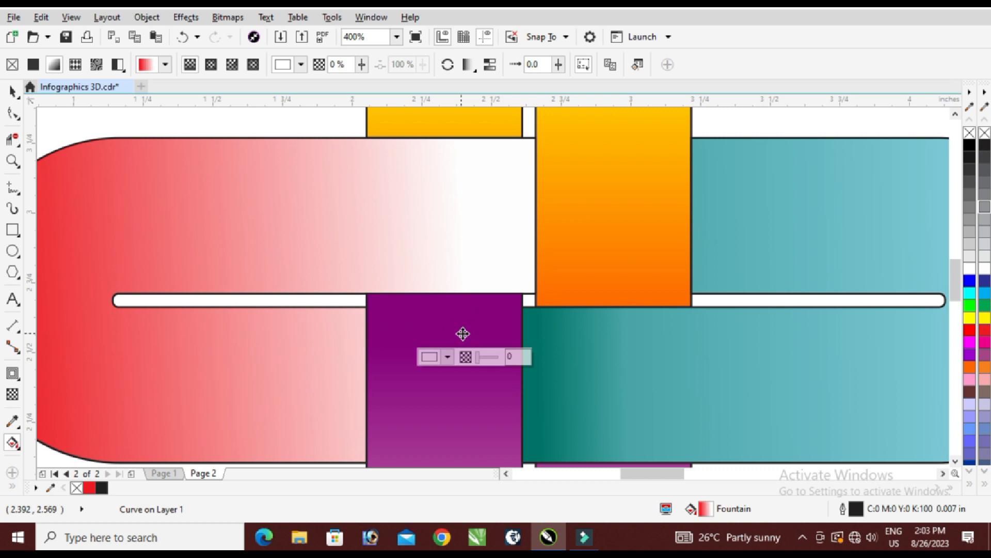
pyautogui.scroll(-1, 460, 333)
pyautogui.moveTo(243, 344)
pyautogui.mouseDown()
pyautogui.moveTo(246, 315)
pyautogui.moveTo(243, 332)
pyautogui.mouseUp()
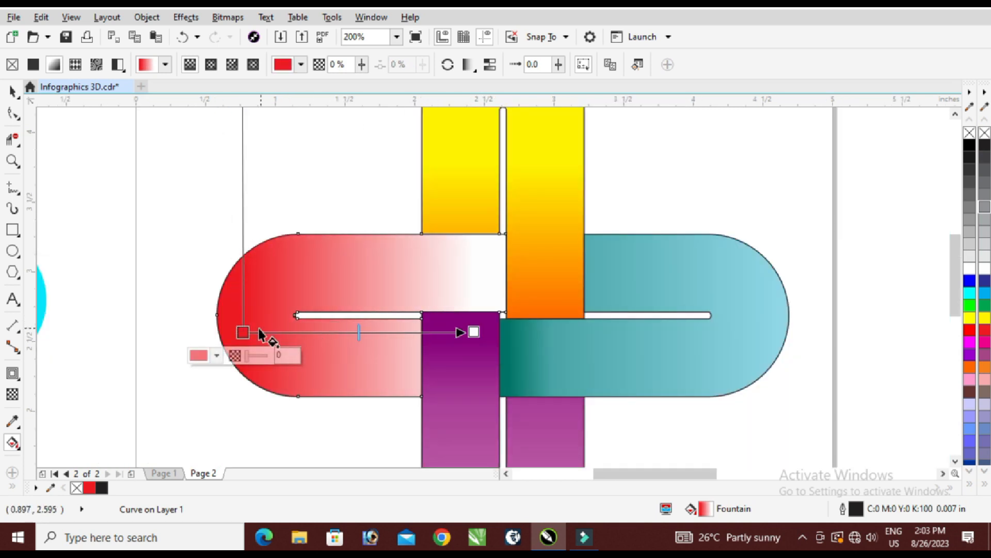
# Set the start colour at the left loop's rounded end to lime green, CMYK 25, 0, 100, 0.
pyautogui.click(199, 356)
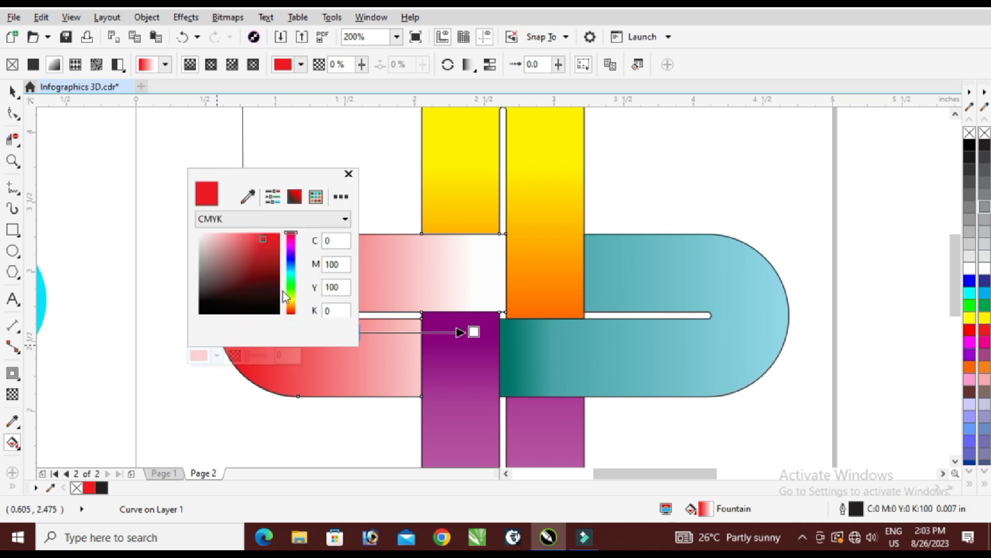
pyautogui.moveTo(294, 304); pyautogui.dragTo(243, 221)
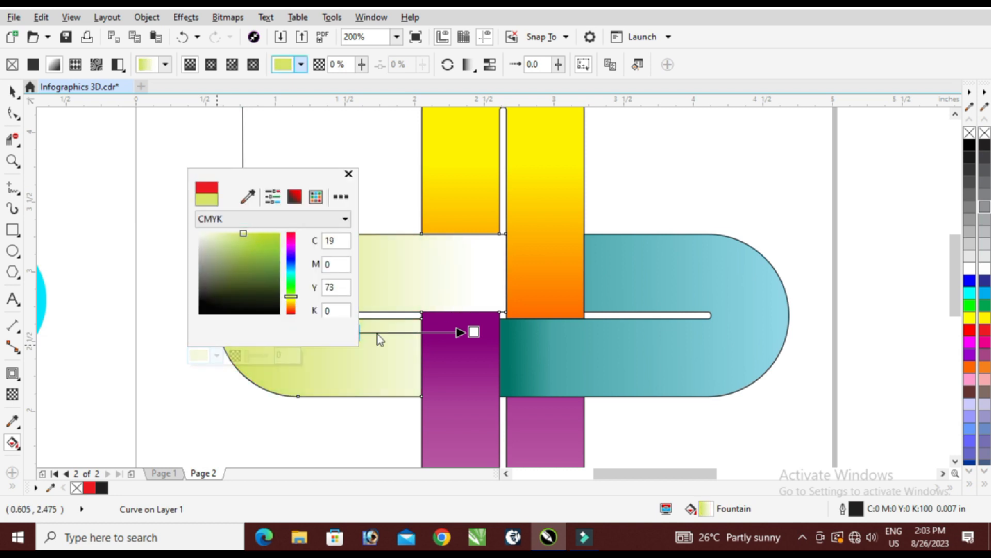
pyautogui.click(271, 233)
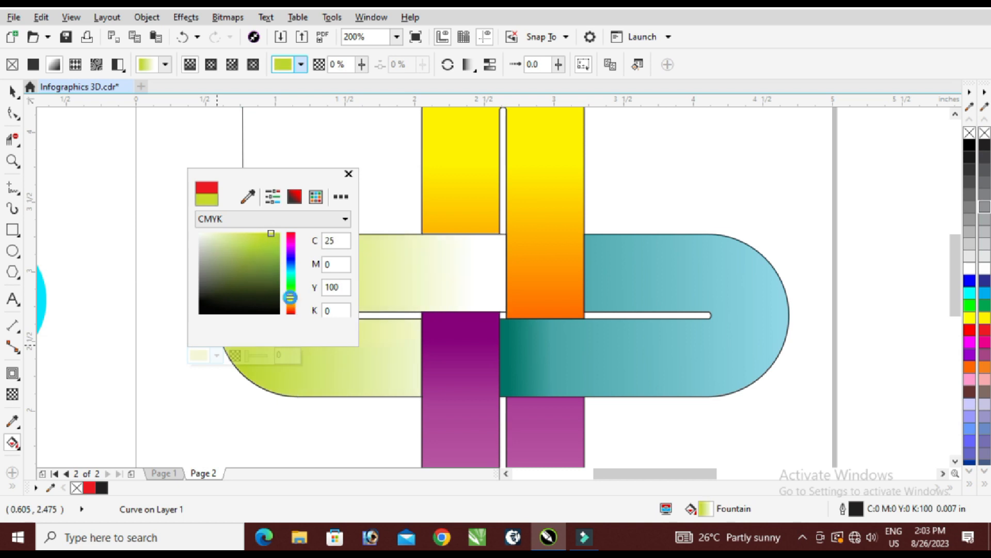
pyautogui.click(409, 262)
# Set the left loop's fountain fill end colour at the cross's centre to green #8BC200.
pyautogui.click(471, 329)
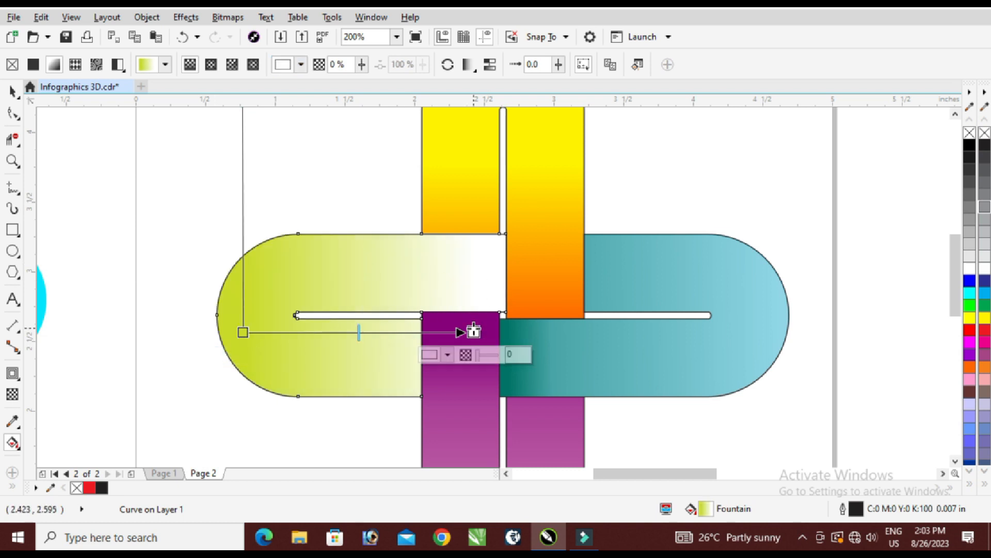
pyautogui.click(425, 356)
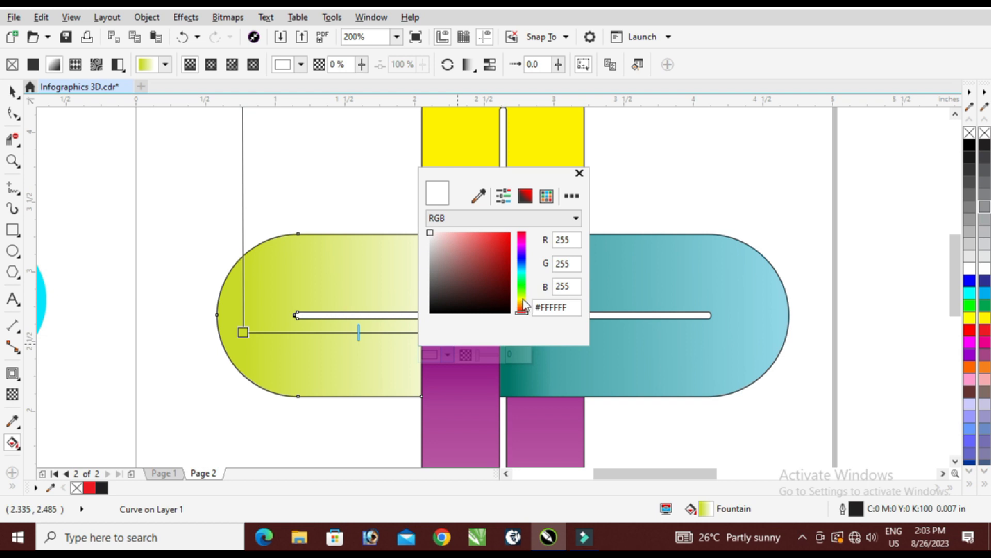
pyautogui.moveTo(524, 302); pyautogui.dragTo(522, 295)
pyautogui.click(509, 262)
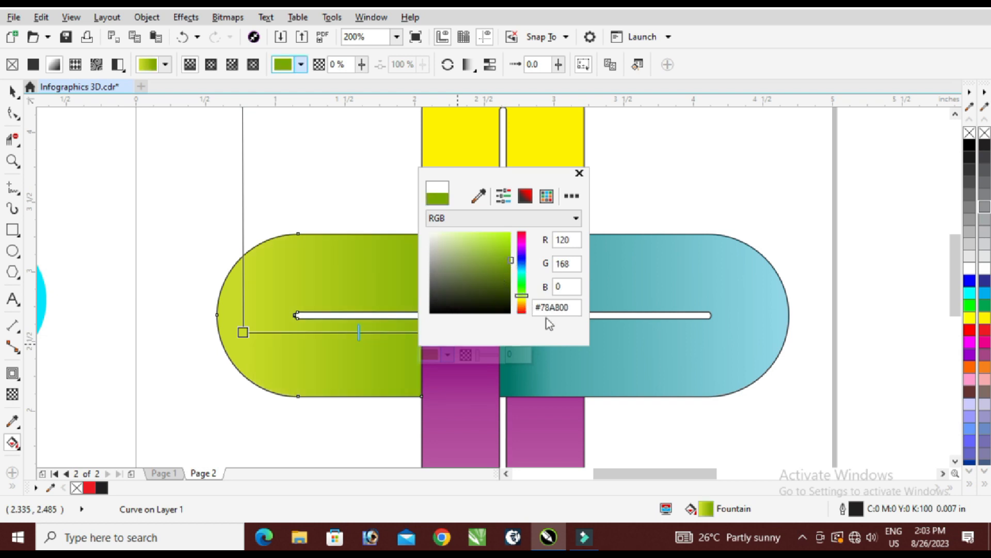
pyautogui.click(511, 251)
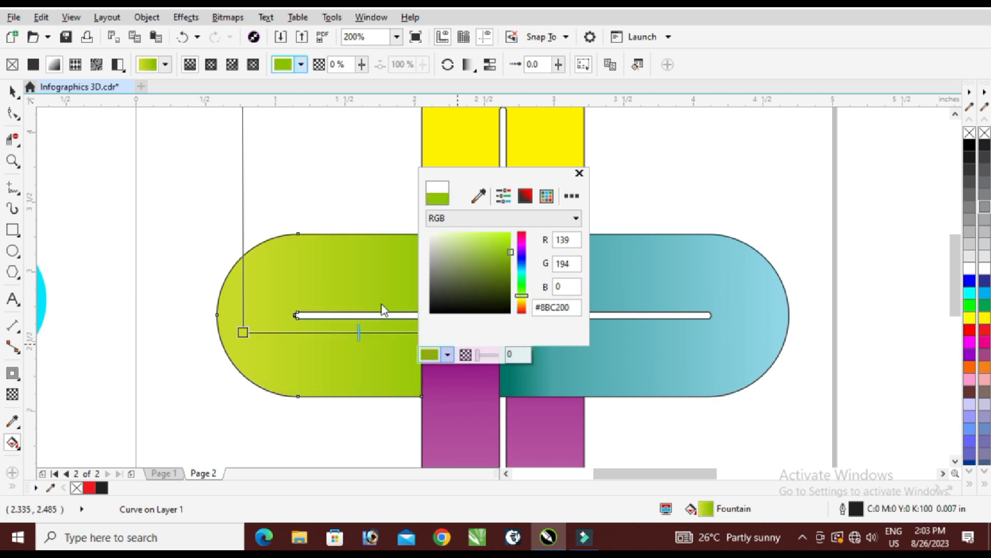
# Change the start colour at the left loop's rounded end to a lighter, yellower green.
pyautogui.click(243, 332)
pyautogui.click(243, 333)
pyautogui.click(216, 356)
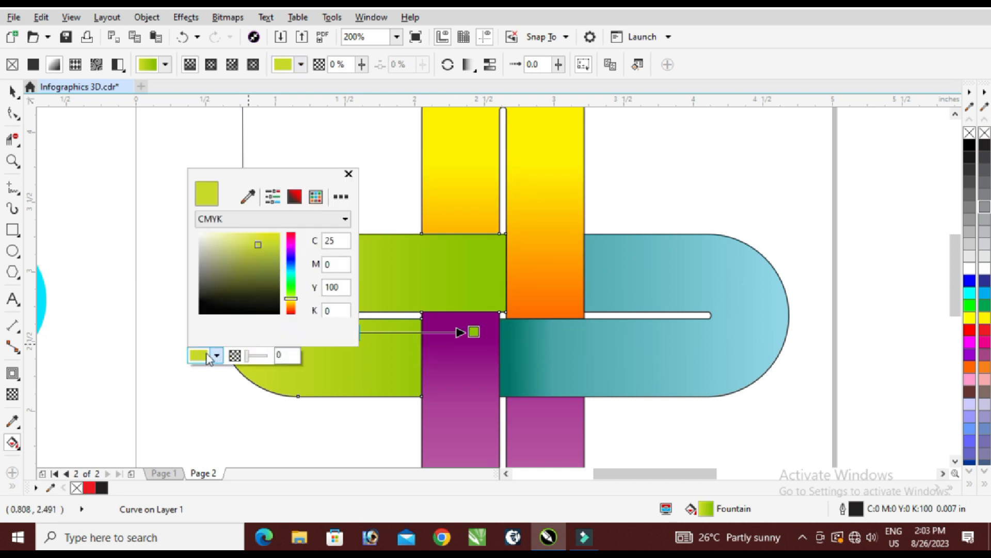
pyautogui.moveTo(295, 301); pyautogui.dragTo(294, 299)
pyautogui.moveTo(266, 241); pyautogui.dragTo(255, 217)
pyautogui.click(338, 365)
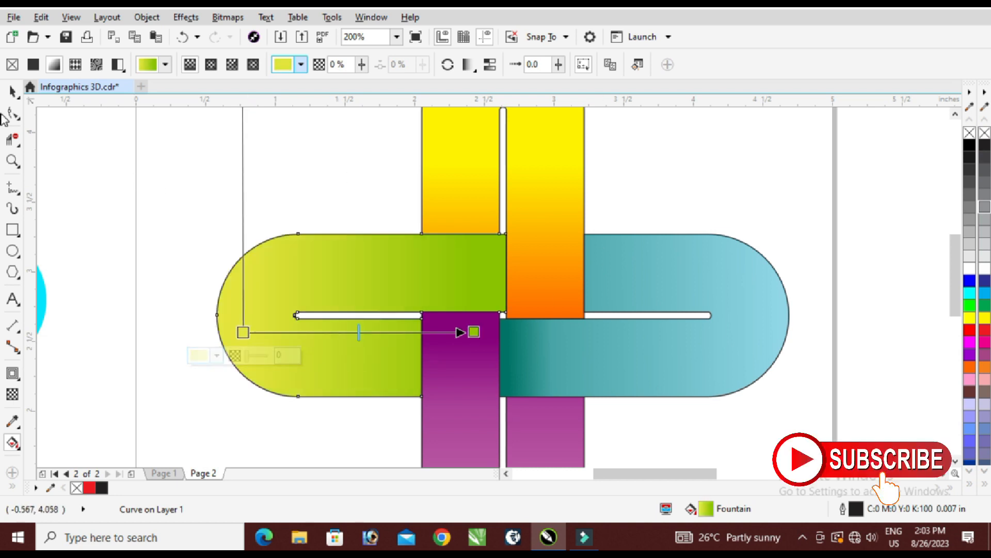
# Select all four coloured loops together and remove their outlines.
pyautogui.click(15, 90)
pyautogui.scroll(-2, 428, 325)
pyautogui.click(588, 225)
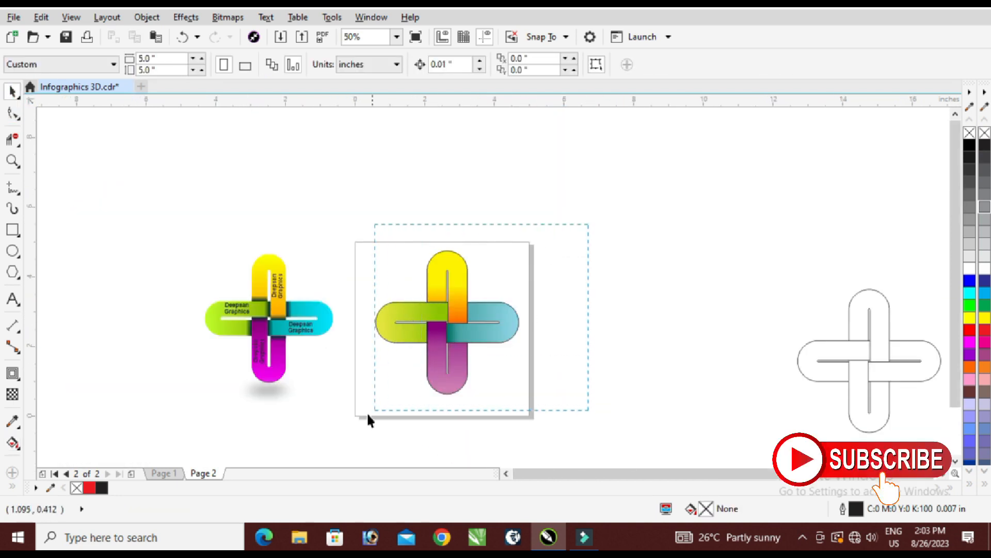
pyautogui.moveTo(367, 415); pyautogui.dragTo(347, 417)
pyautogui.rightClick(970, 133)
pyautogui.click(604, 266)
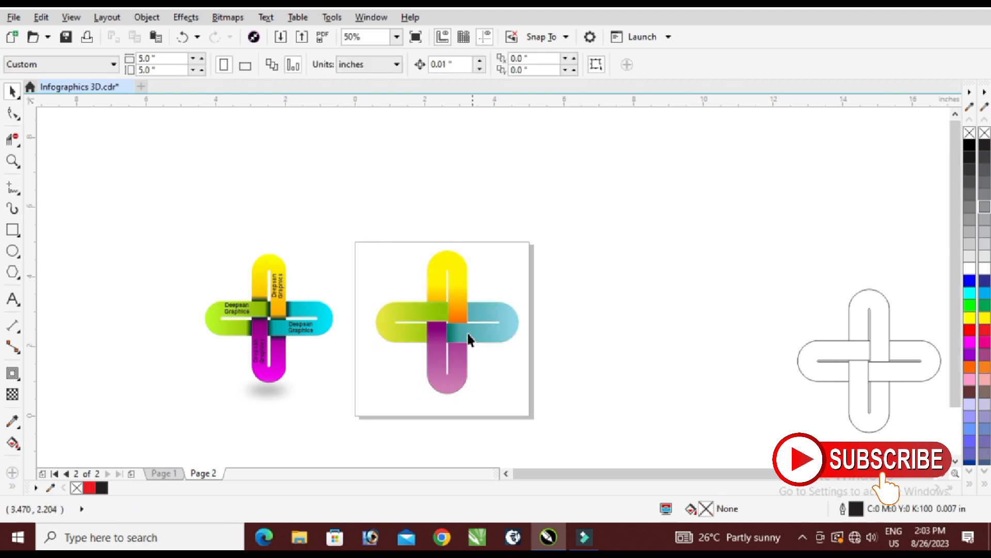
# Draw a rectangle about 0.18 by 0.56 inches across the right loop's upper arm, against the orange strip's edge.
pyautogui.scroll(1, 469, 339)
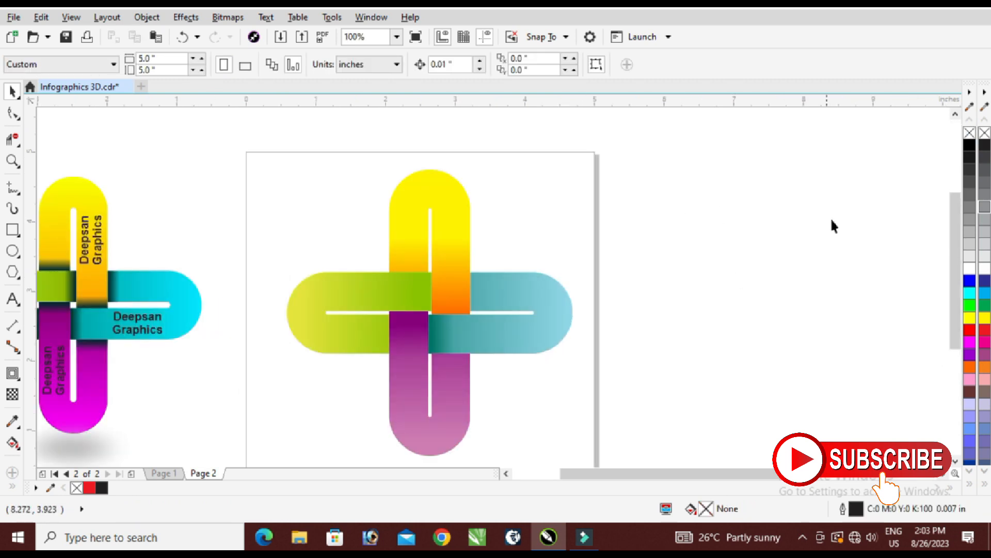
pyautogui.scroll(1, 493, 287)
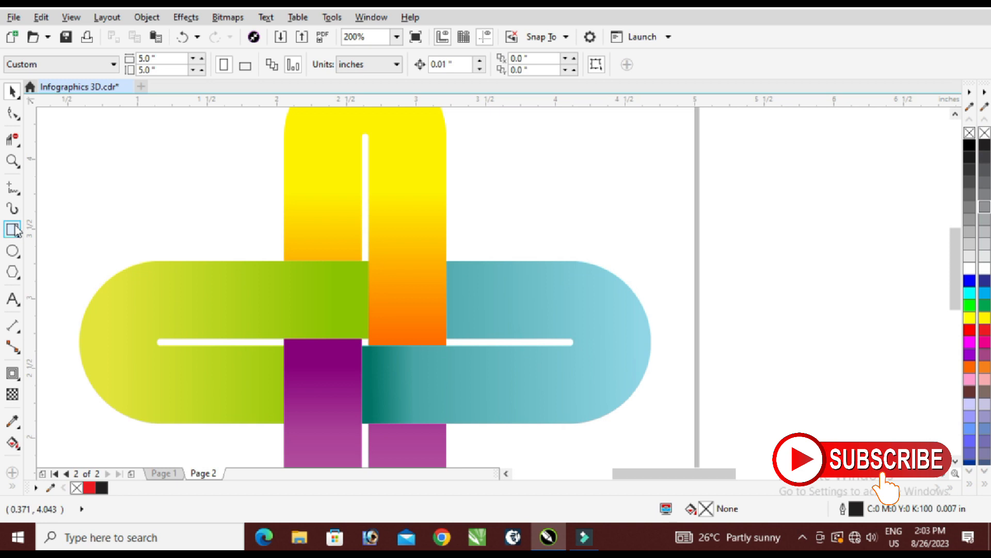
pyautogui.scroll(1, 467, 276)
pyautogui.moveTo(424, 248); pyautogui.dragTo(532, 403)
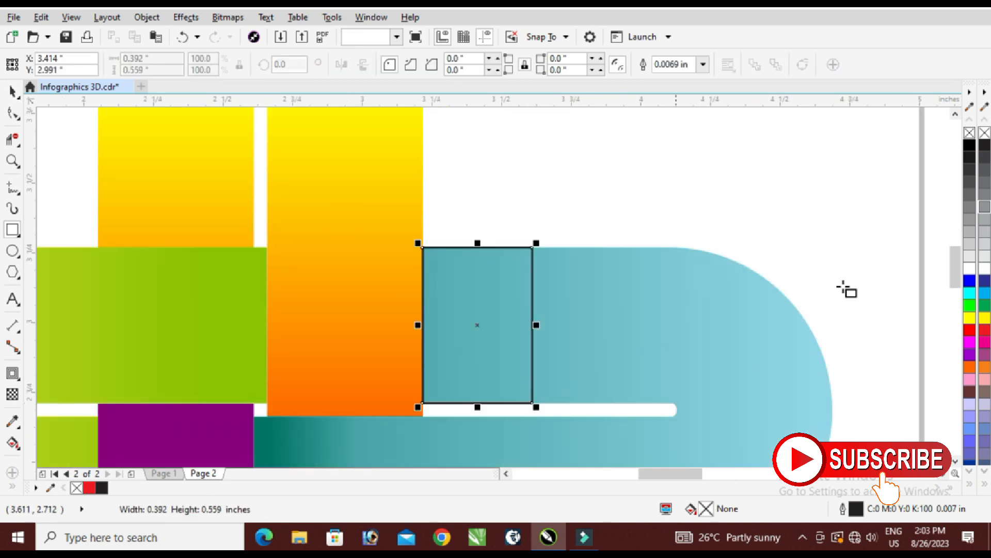
pyautogui.moveTo(537, 325); pyautogui.dragTo(481, 333)
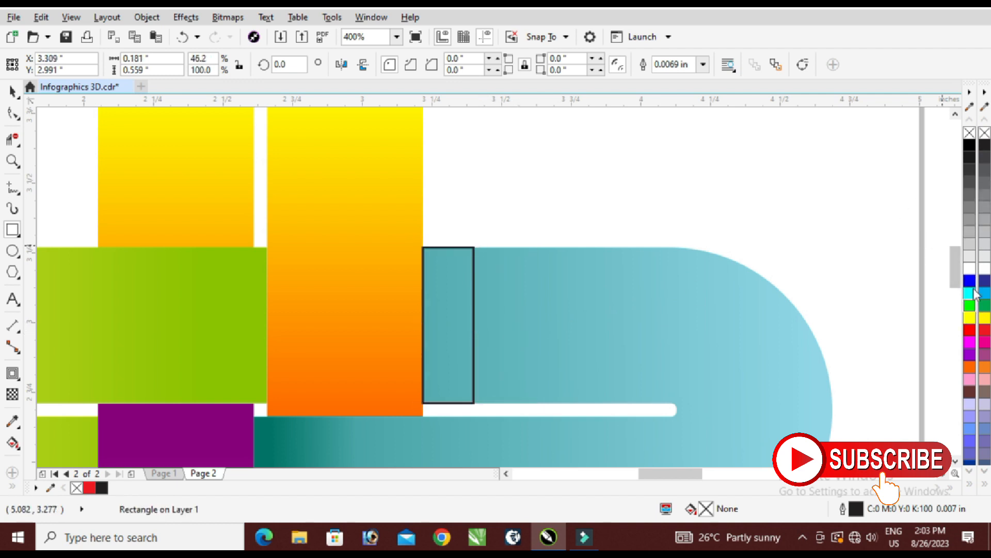
# Fill the small rectangle with very dark green #002900 and remove its outline.
pyautogui.click(971, 305)
pyautogui.rightClick(970, 133)
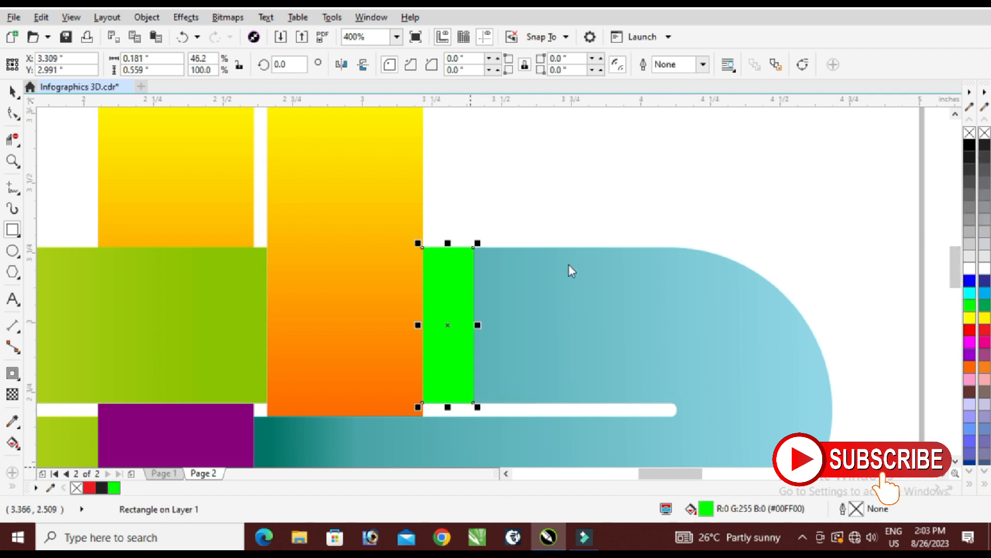
pyautogui.hotkey('shift', 'F11')
pyautogui.moveTo(377, 239); pyautogui.dragTo(454, 320)
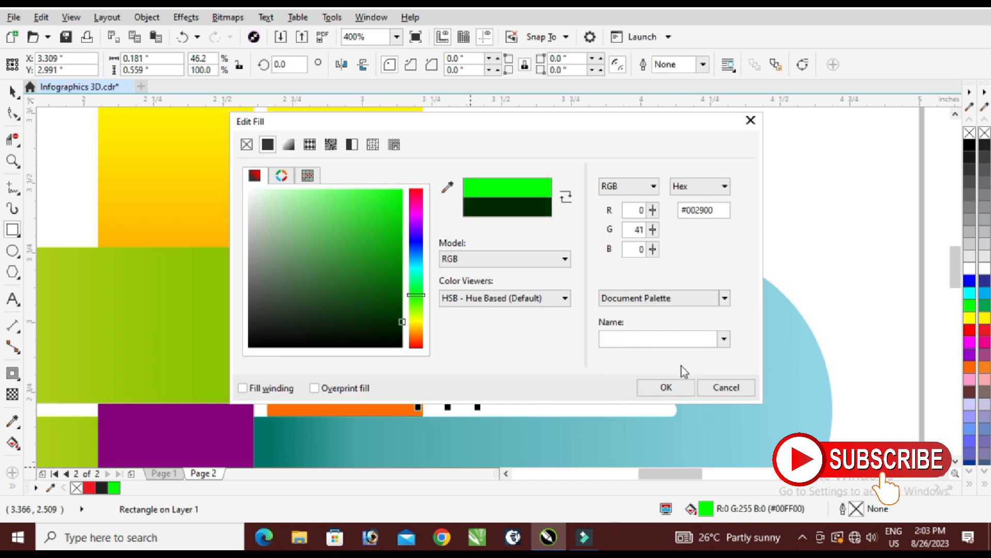
pyautogui.click(666, 387)
# Apply a horizontal gradient transparency to the dark rectangle, fading from opaque beside the orange strip to fully transparent over the blue loop.
pyautogui.click(12, 394)
pyautogui.scroll(2, 432, 337)
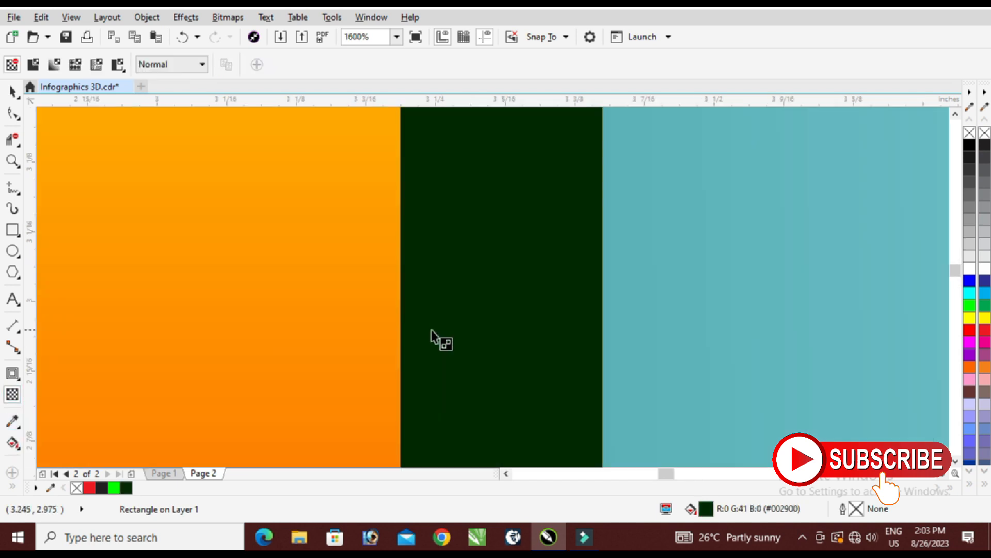
pyautogui.moveTo(416, 319); pyautogui.dragTo(542, 316)
pyautogui.moveTo(549, 319); pyautogui.dragTo(573, 317)
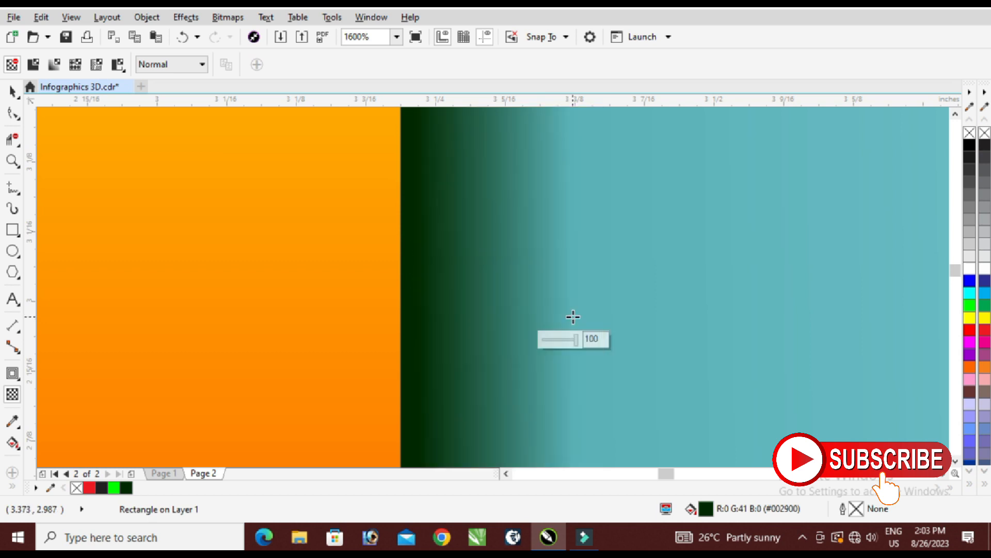
pyautogui.click(13, 93)
pyautogui.scroll(-2, 503, 210)
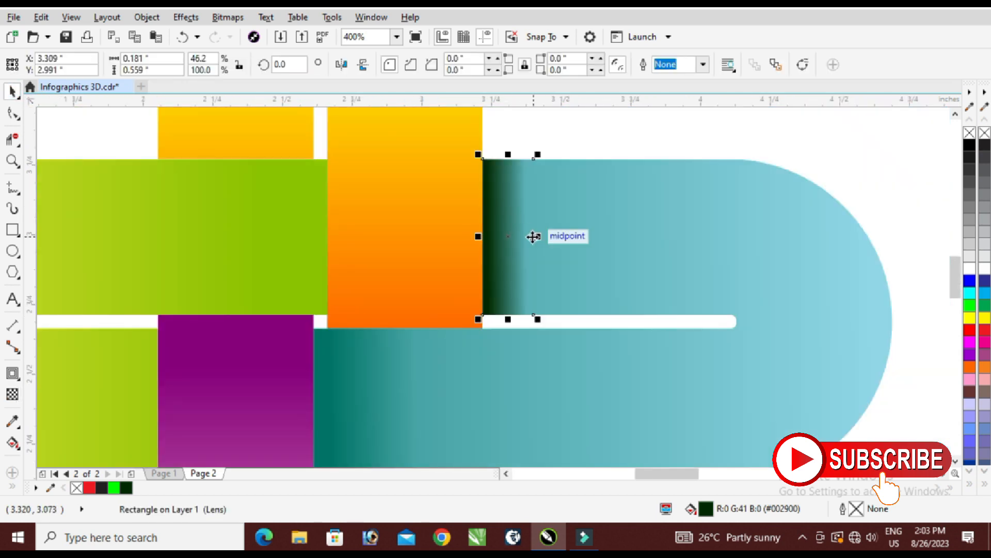
# Narrow the dark shadow rectangle beside the orange strip to about 0.16 inches and soften its transparency fade across the blue loop.
pyautogui.scroll(1, 537, 235)
pyautogui.moveTo(516, 244); pyautogui.dragTo(504, 244)
pyautogui.click(13, 395)
pyautogui.scroll(1, 469, 241)
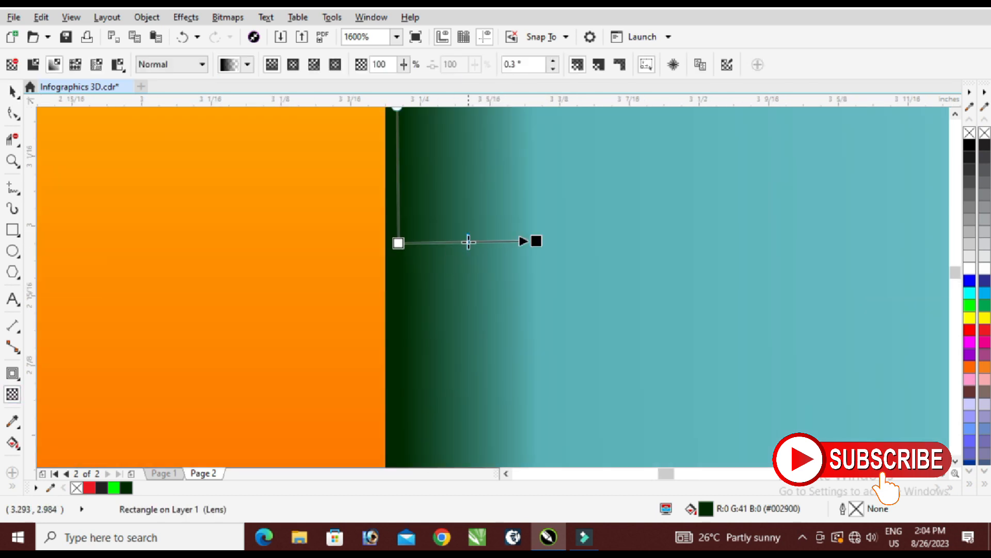
pyautogui.moveTo(536, 240); pyautogui.dragTo(562, 243)
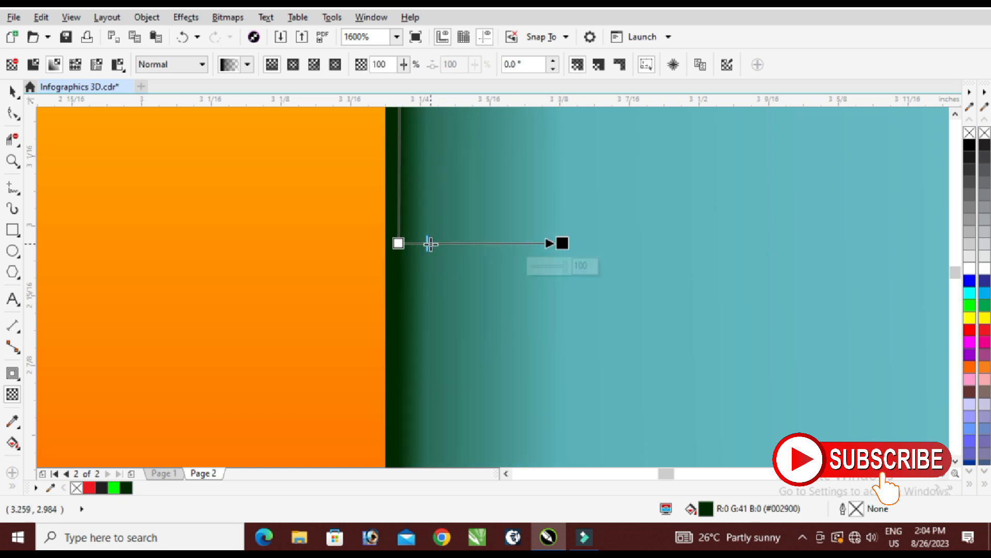
pyautogui.click(13, 92)
pyautogui.scroll(-2, 289, 271)
pyautogui.scroll(-1, 292, 266)
pyautogui.click(465, 227)
pyautogui.scroll(1, 217, 247)
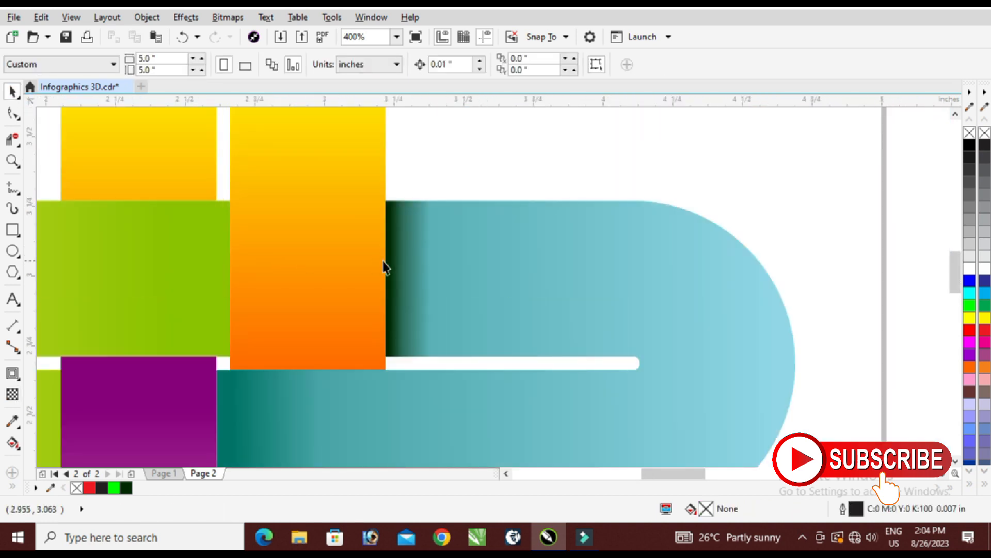
# Copy the gradient shadow onto the blue loop's lower arm, flush against the purple strip's edge.
pyautogui.click(405, 265)
pyautogui.moveTo(414, 270); pyautogui.dragTo(238, 423)
pyautogui.scroll(-2, 537, 242)
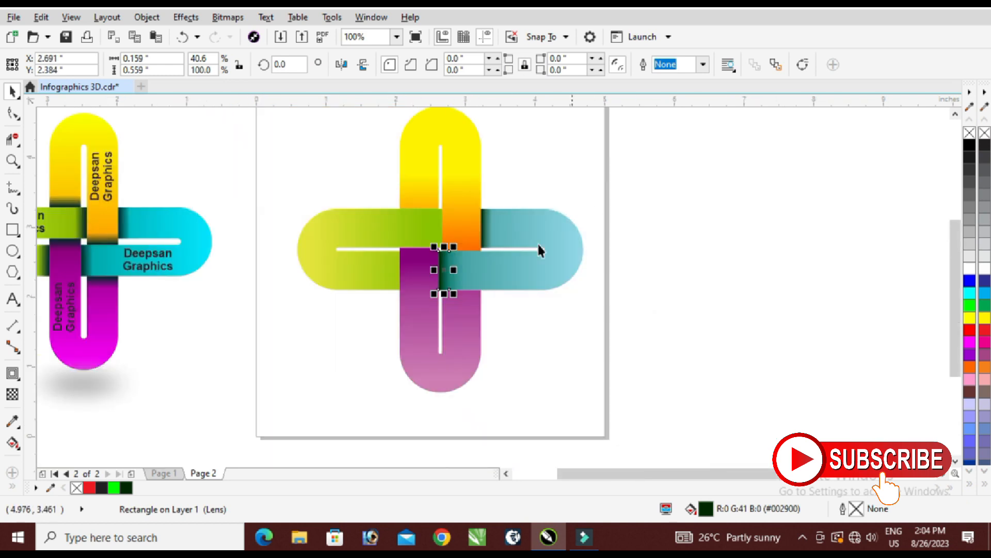
pyautogui.scroll(2, 447, 266)
pyautogui.scroll(2, 447, 267)
pyautogui.scroll(-3, 390, 232)
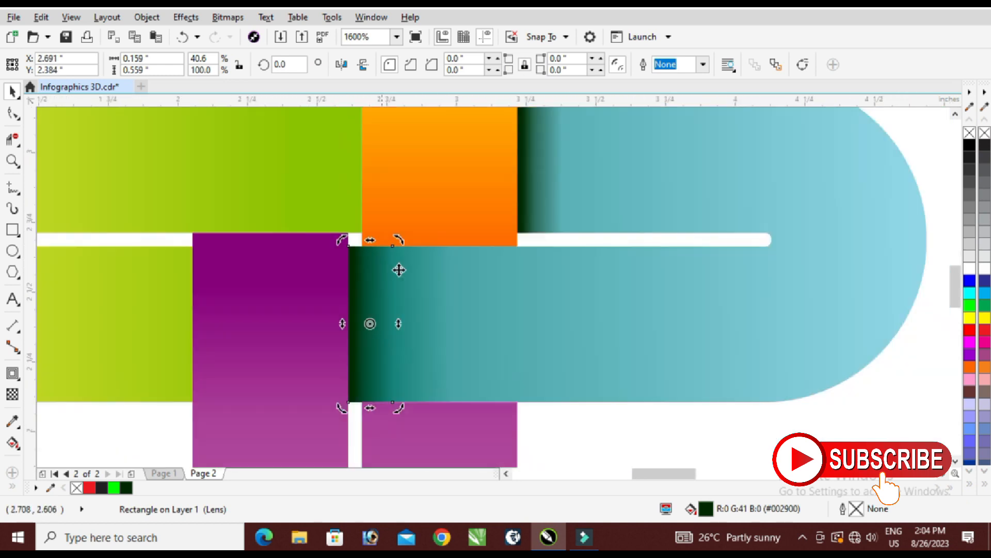
pyautogui.press('Escape')
# Copy the blue loop's upper shadow onto the green loop's upper arm, mirror it horizontally and align it to the orange strip's edge.
pyautogui.click(482, 228)
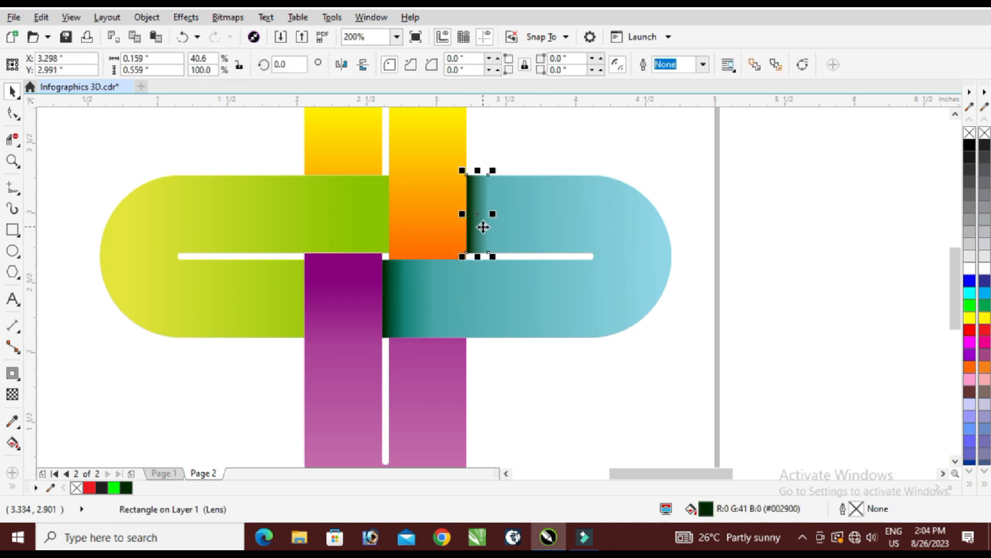
pyautogui.moveTo(483, 227); pyautogui.dragTo(372, 223)
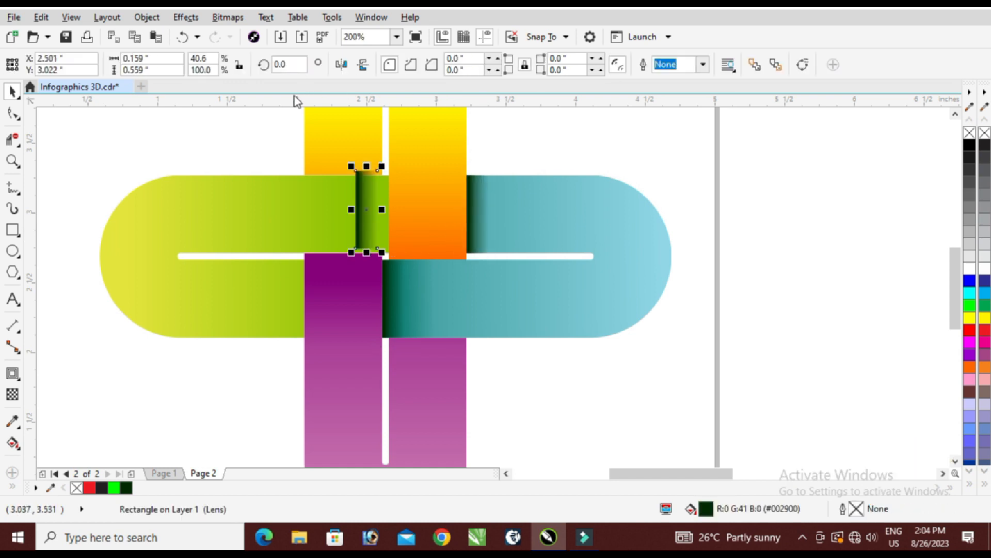
pyautogui.click(342, 65)
pyautogui.scroll(3, 427, 204)
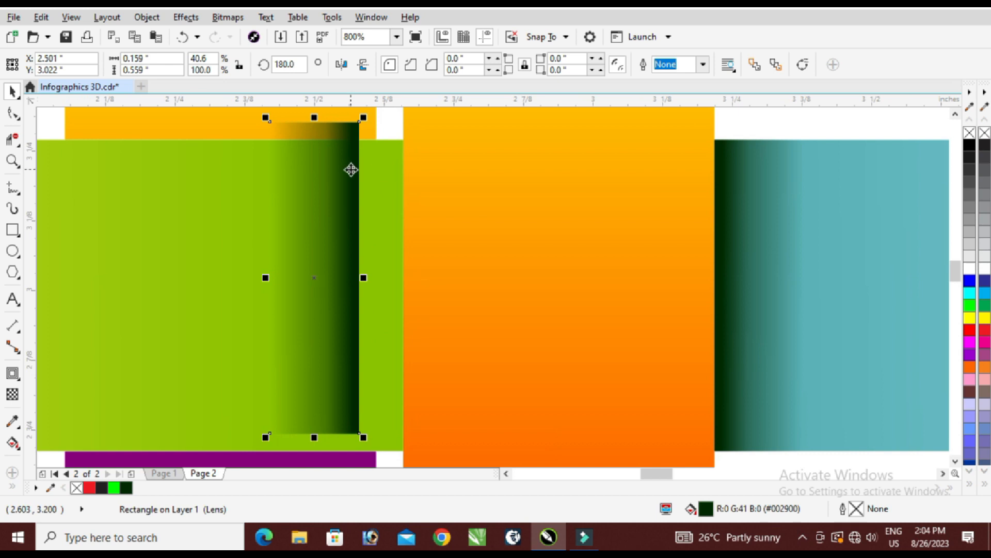
pyautogui.moveTo(389, 186); pyautogui.dragTo(403, 214)
pyautogui.scroll(2, 383, 117)
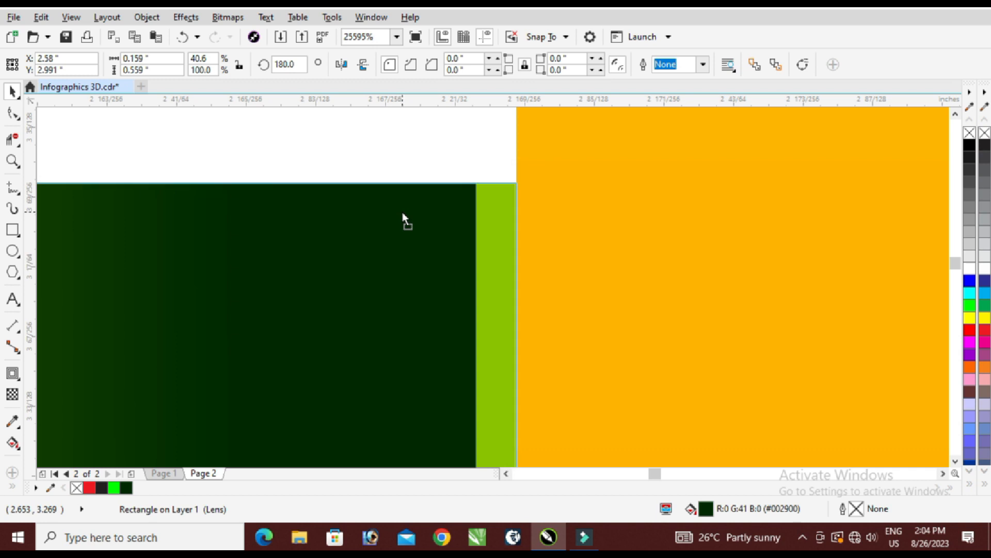
pyautogui.scroll(-2, 456, 195)
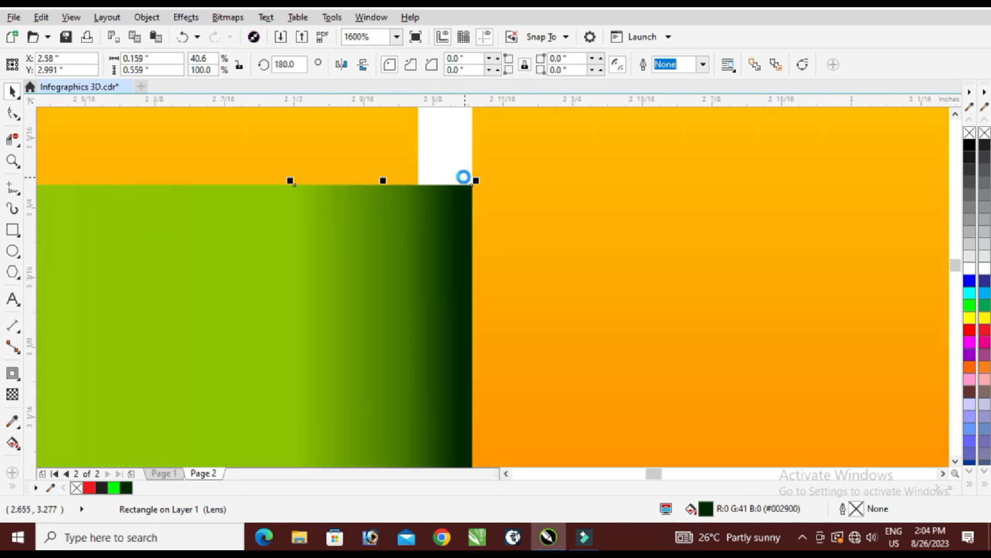
pyautogui.scroll(-1, 463, 177)
pyautogui.scroll(-2, 469, 176)
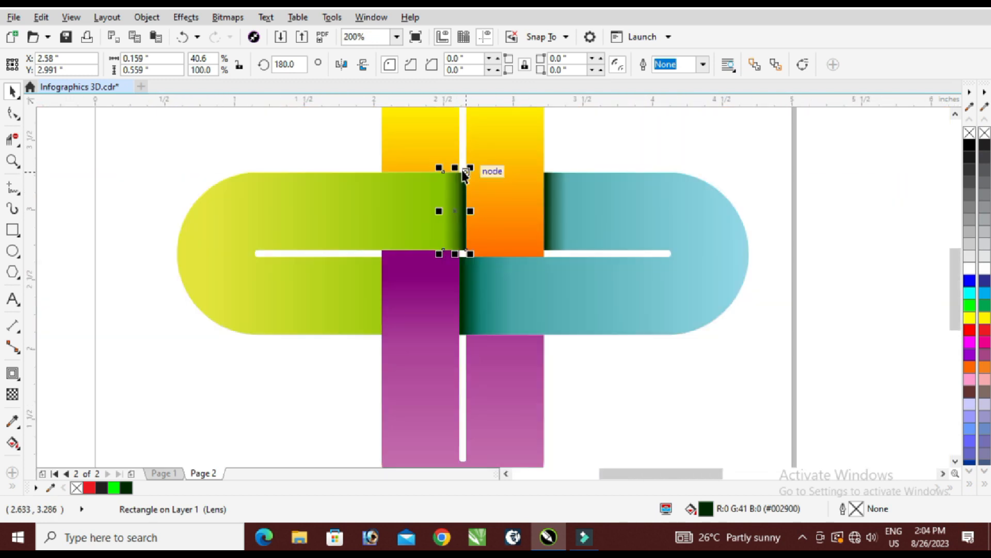
# Copy the mirrored shadow onto the green loop's lower arm and align it to the purple strip's edge.
pyautogui.hotkey('ctrl', 'd')
pyautogui.moveTo(361, 195); pyautogui.dragTo(377, 281)
pyautogui.scroll(4, 390, 252)
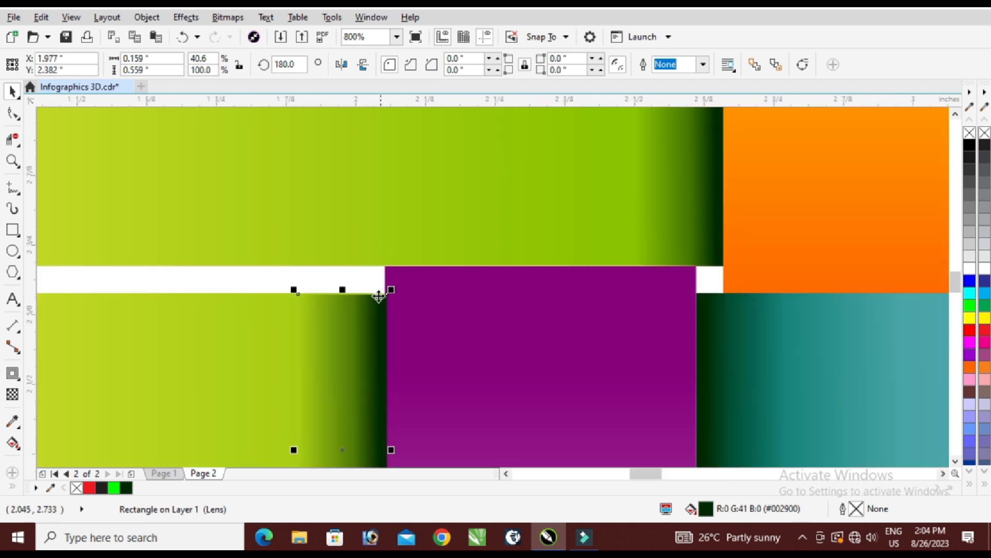
pyautogui.moveTo(408, 315); pyautogui.dragTo(398, 308)
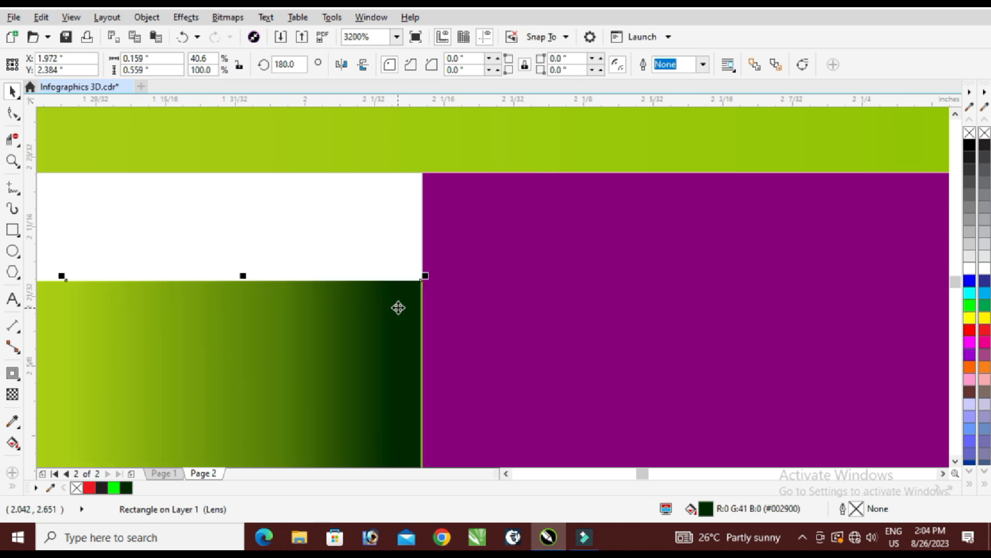
pyautogui.scroll(-2, 417, 216)
pyautogui.scroll(-2, 394, 221)
pyautogui.click(869, 225)
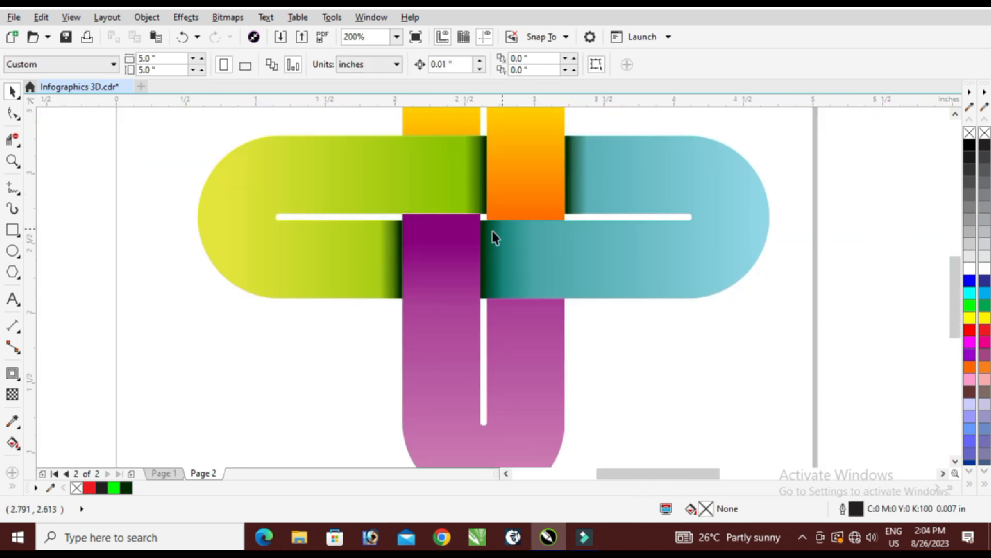
# Copy a green-loop shadow, set its rotation to 90°, and place it on the yellow strip along the green loop's upper edge.
pyautogui.click(404, 247)
pyautogui.moveTo(398, 268); pyautogui.dragTo(440, 143)
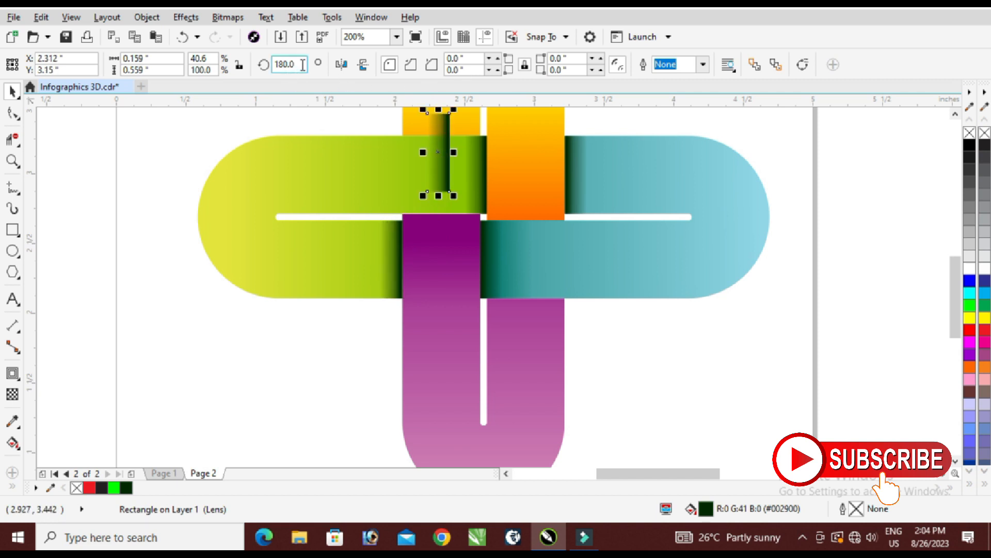
pyautogui.write('90')
pyautogui.press('Return')
pyautogui.scroll(-2, 408, 339)
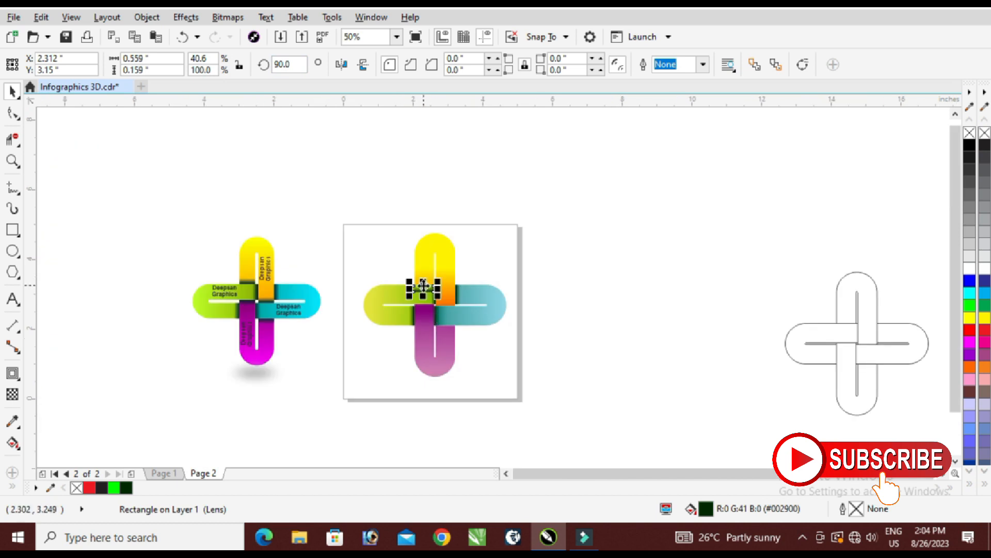
pyautogui.scroll(4, 423, 285)
pyautogui.moveTo(483, 290); pyautogui.dragTo(490, 186)
pyautogui.scroll(-1, 464, 217)
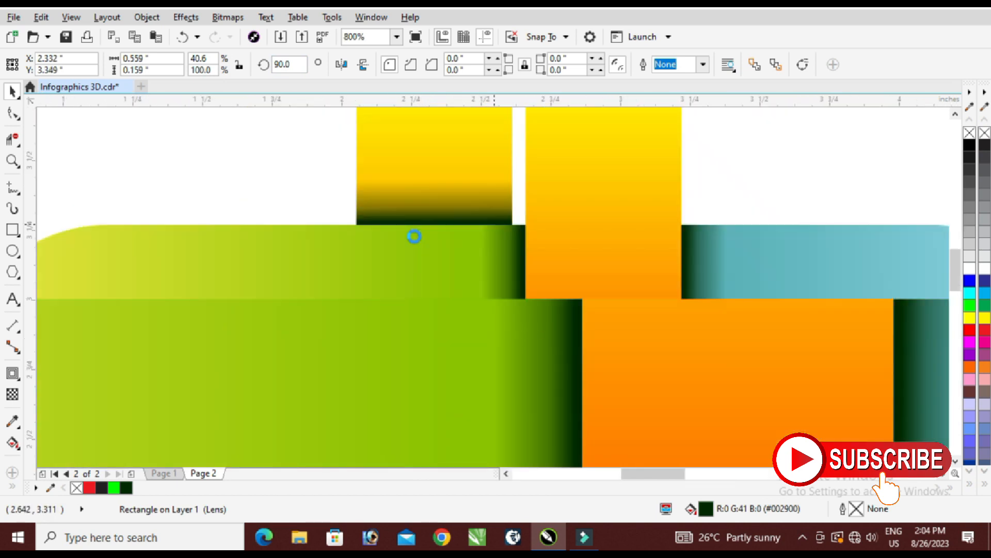
# Copy the 90° shadow onto the orange strip's lower end and align it to the blue loop's edge.
pyautogui.scroll(-2, 414, 236)
pyautogui.scroll(1, 444, 251)
pyautogui.moveTo(414, 253); pyautogui.dragTo(585, 426)
pyautogui.scroll(-2, 431, 274)
pyautogui.scroll(5, 425, 358)
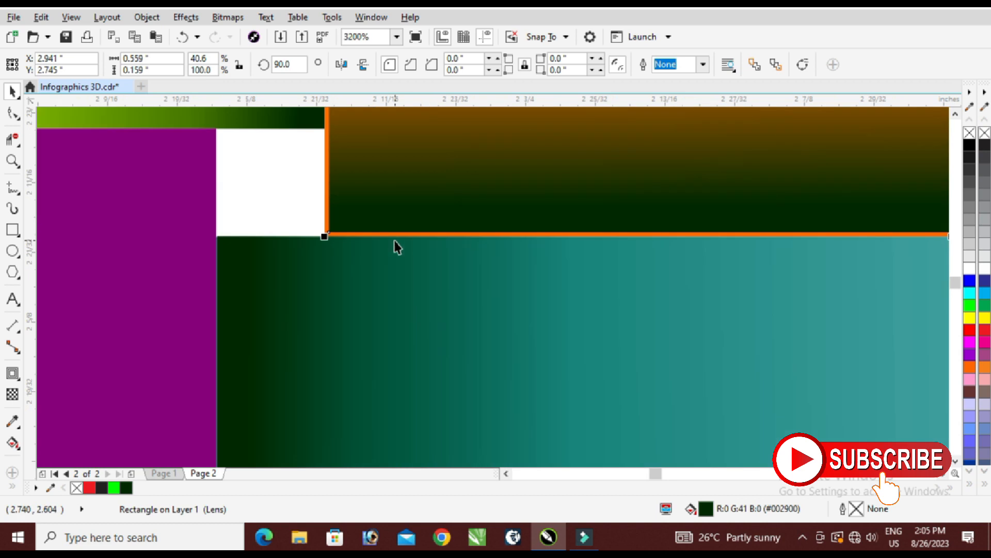
pyautogui.scroll(1, 397, 246)
pyautogui.moveTo(375, 173)
pyautogui.mouseDown()
pyautogui.moveTo(369, 186)
pyautogui.moveTo(369, 176)
pyautogui.mouseUp()
pyautogui.scroll(-3, 409, 246)
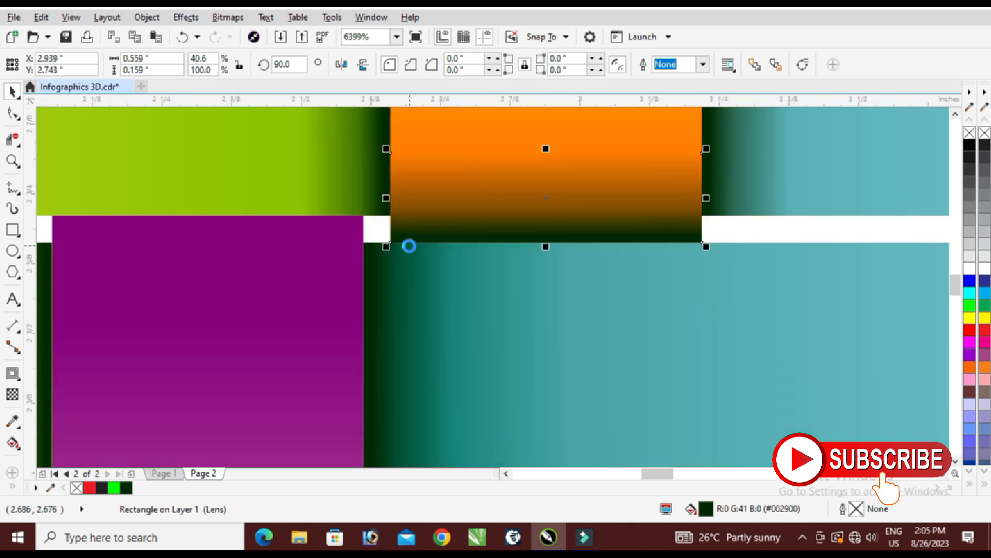
pyautogui.scroll(-1, 409, 247)
pyautogui.scroll(-2, 443, 257)
pyautogui.scroll(2, 319, 281)
pyautogui.press('Escape')
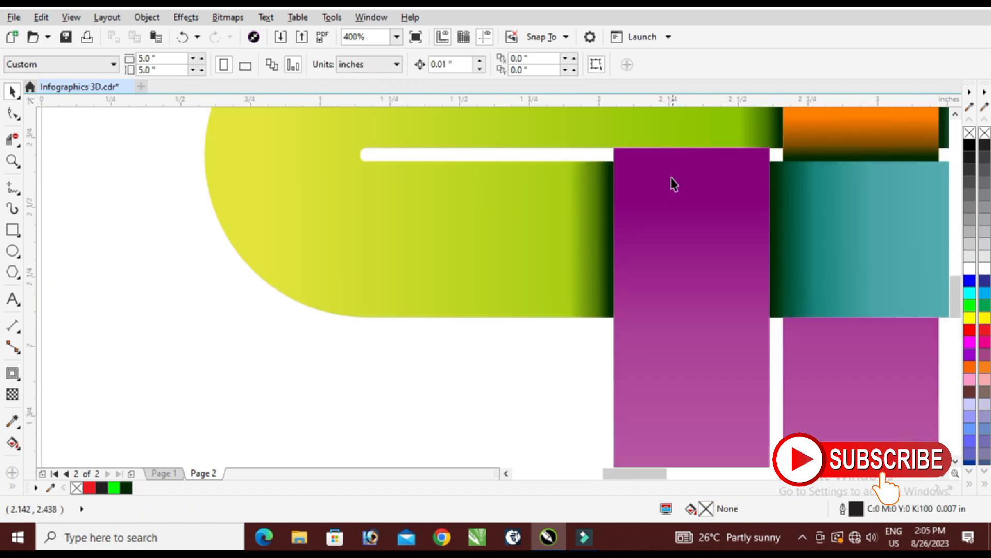
# Duplicate the orange strip's shadow, place the copy on the purple strip's upper end and mirror it vertically.
pyautogui.click(814, 147)
pyautogui.press('KP_Add')
pyautogui.moveTo(861, 139); pyautogui.dragTo(664, 165)
pyautogui.click(364, 65)
pyautogui.scroll(-2, 411, 250)
pyautogui.press('Escape')
pyautogui.scroll(1, 478, 202)
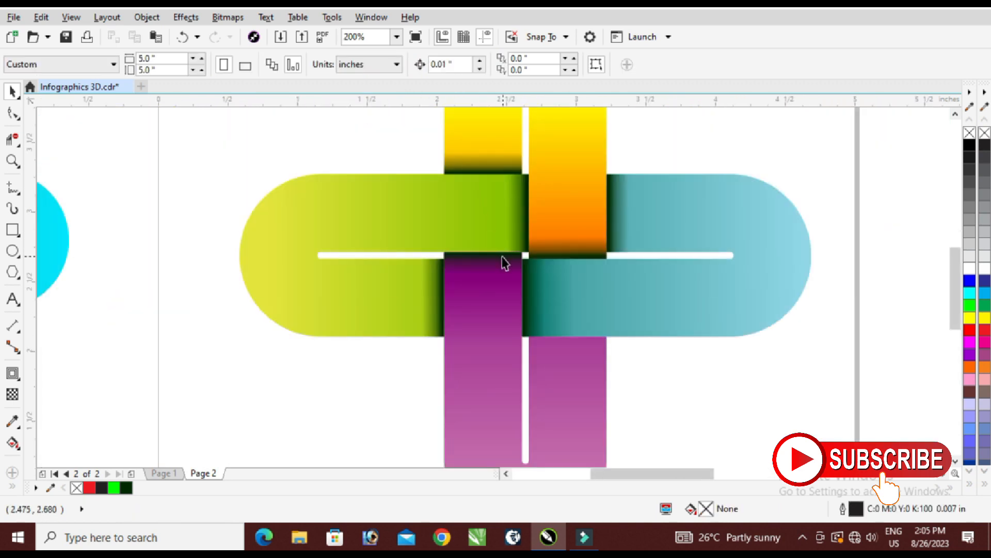
# Copy the purple strip's shadow onto the other purple arm, aligned to the blue loop's lower edge.
pyautogui.click(505, 262)
pyautogui.moveTo(498, 262); pyautogui.dragTo(583, 345)
pyautogui.scroll(2, 563, 341)
pyautogui.scroll(2, 466, 360)
pyautogui.moveTo(465, 354); pyautogui.dragTo(374, 388)
pyautogui.scroll(-4, 425, 290)
pyautogui.click(650, 314)
pyautogui.scroll(-2, 485, 316)
pyautogui.hotkey('ctrl', 'g')
pyautogui.scroll(1, 395, 266)
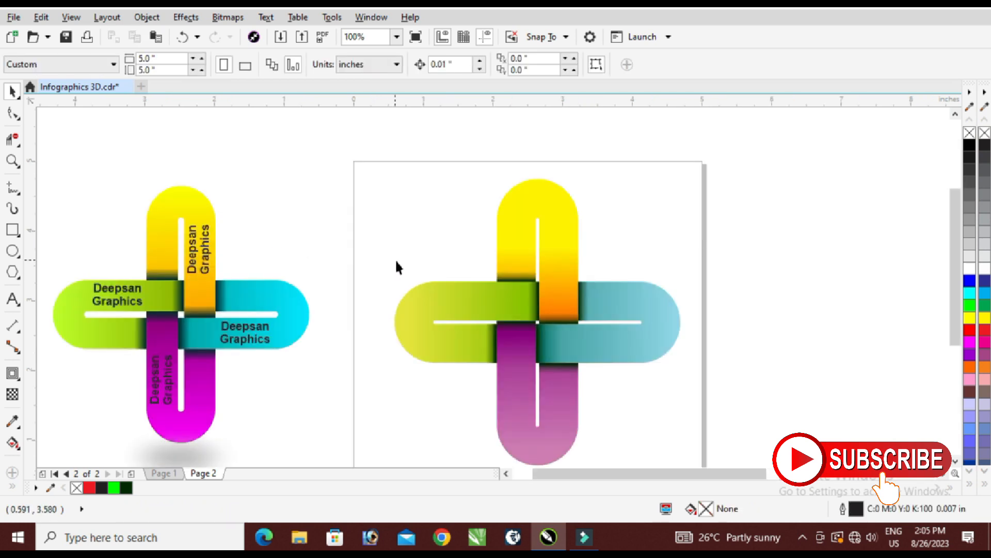
# Ungroup all objects of the reference design.
pyautogui.rightClick(205, 254)
pyautogui.click(276, 201)
pyautogui.click(247, 235)
pyautogui.click(204, 252)
pyautogui.click(207, 254)
pyautogui.click(241, 259)
pyautogui.click(233, 329)
pyautogui.rightClick(232, 330)
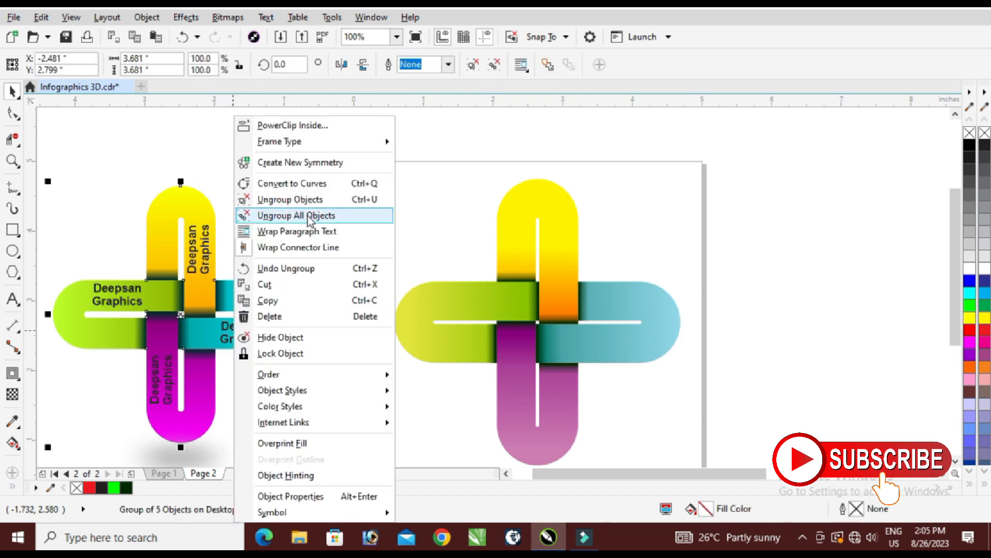
pyautogui.click(311, 215)
# Move the reference's "Deepsan Graphics" label from its blue arm onto the new blue loop's lower arm.
pyautogui.click(246, 336)
pyautogui.click(248, 338)
pyautogui.moveTo(259, 338); pyautogui.dragTo(584, 362)
pyautogui.scroll(2, 619, 349)
pyautogui.scroll(-2, 584, 361)
pyautogui.scroll(-3, 566, 315)
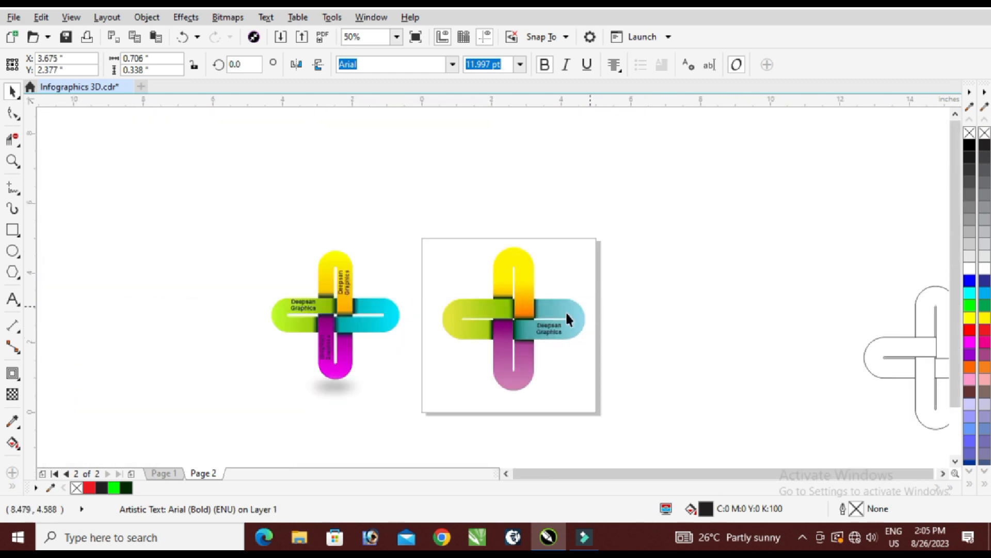
# Copy the "Deepsan Graphics" label onto the green loop's upper arm.
pyautogui.scroll(1, 553, 336)
pyautogui.moveTo(551, 356); pyautogui.dragTo(409, 325)
pyautogui.scroll(3, 406, 299)
pyautogui.scroll(-1, 423, 303)
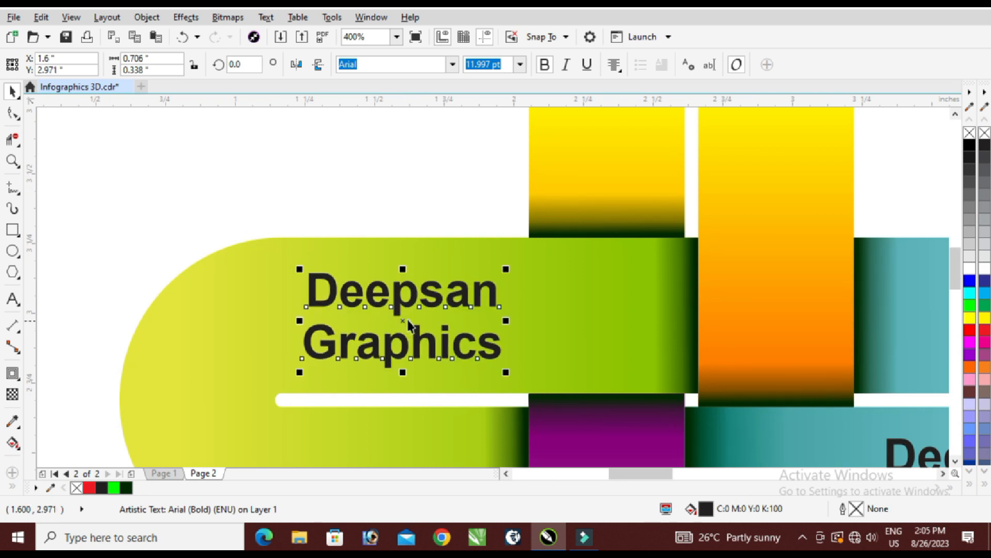
# Make a copy of the green loop's label rotated 90° and place it on the orange strip.
pyautogui.scroll(-2, 408, 324)
pyautogui.scroll(1, 410, 324)
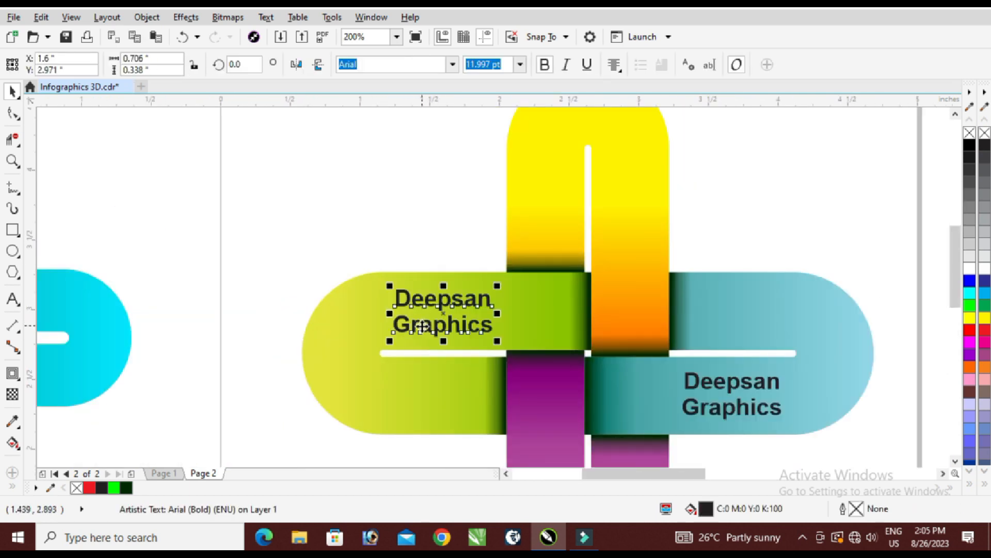
pyautogui.write('90')
pyautogui.press('Return')
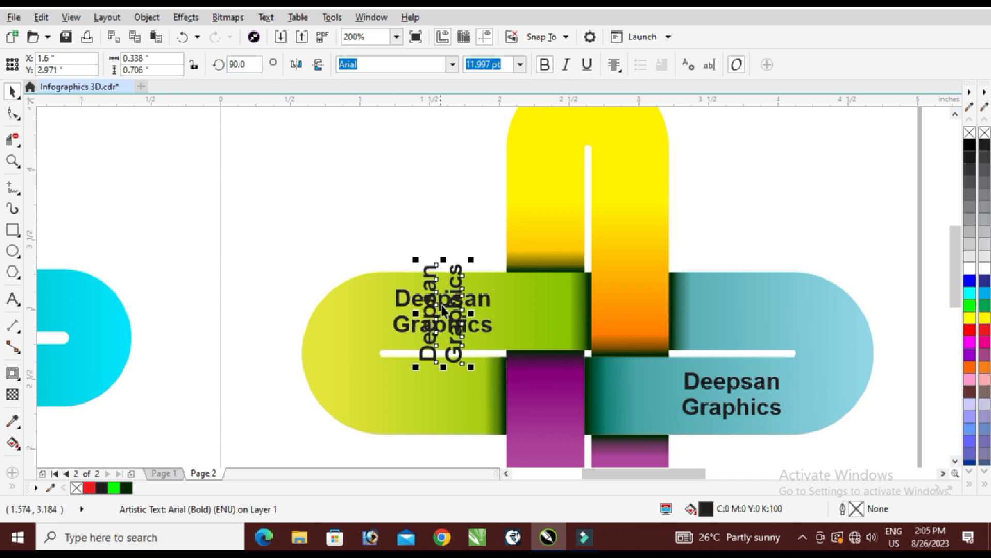
pyautogui.moveTo(443, 309); pyautogui.dragTo(634, 215)
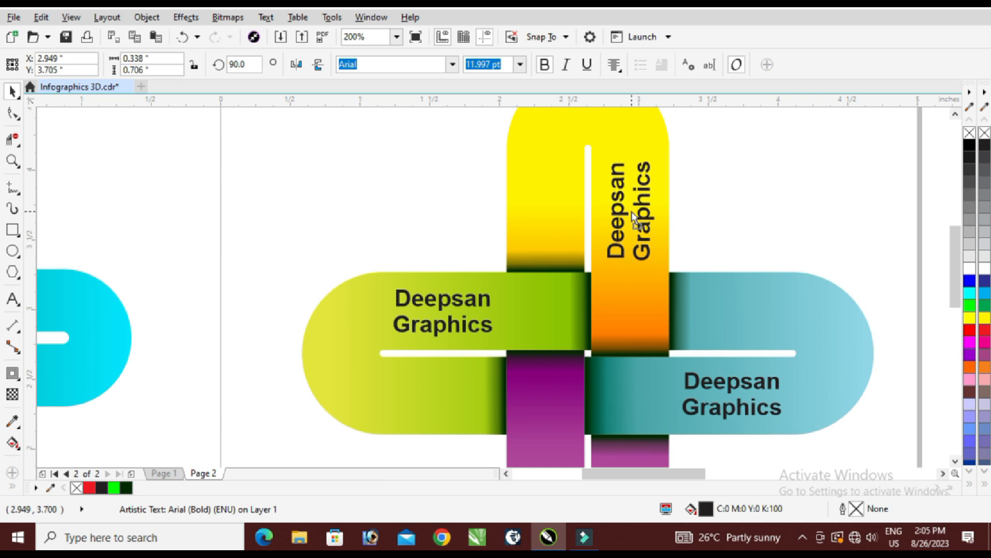
# Copy the vertical "Deepsan Graphics" label onto the purple loop's strip that overlaps the green loop.
pyautogui.scroll(-2, 634, 217)
pyautogui.scroll(1, 564, 196)
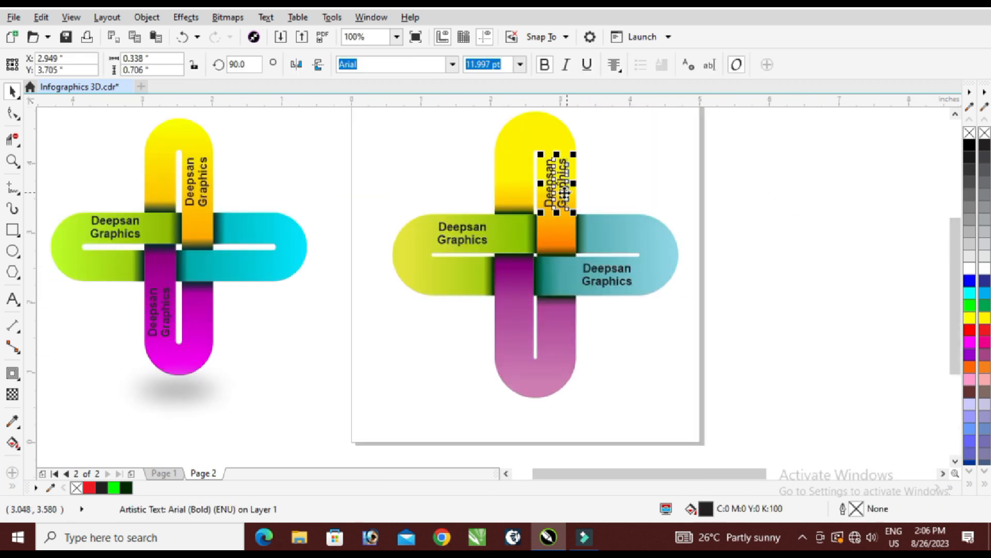
pyautogui.moveTo(564, 192); pyautogui.dragTo(520, 338)
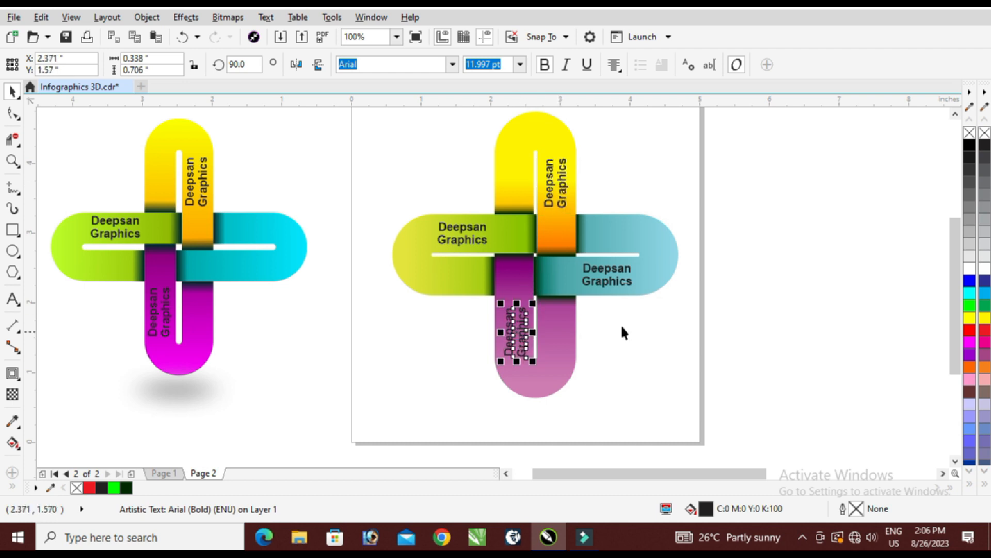
pyautogui.click(769, 294)
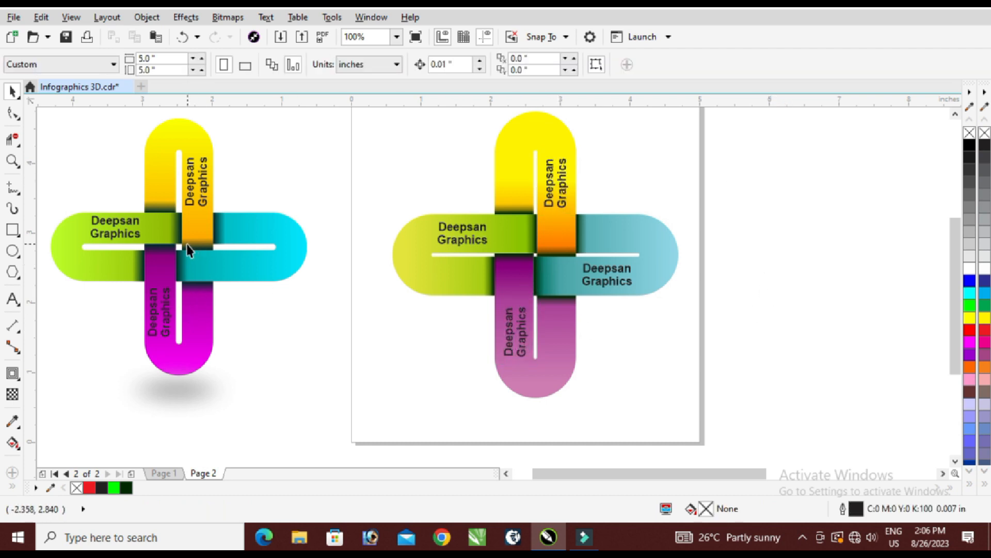
# Select every object of the reference design beside the page and delete it.
pyautogui.scroll(-2, 297, 206)
pyautogui.moveTo(318, 147); pyautogui.dragTo(66, 325)
pyautogui.press('Delete')
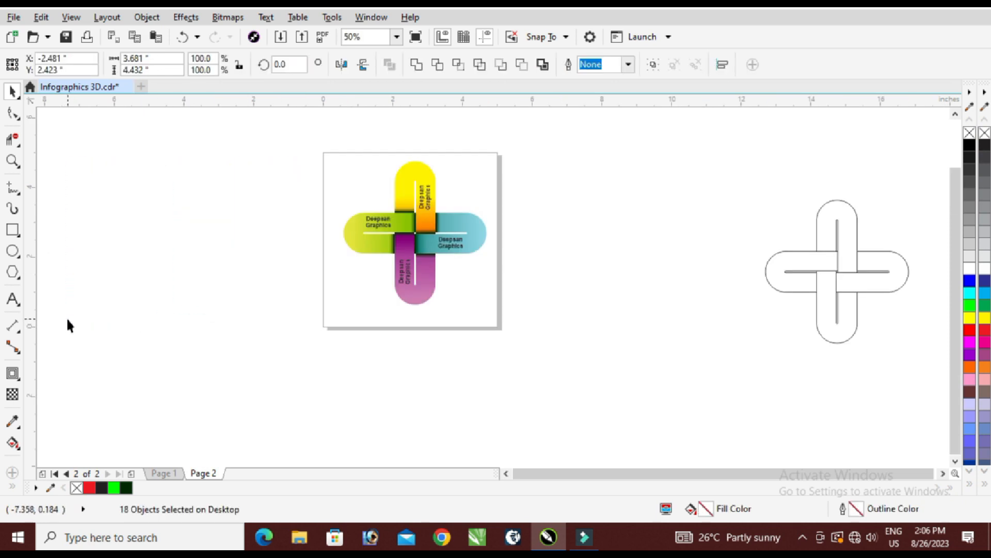
# Place the four unfilled outline loops next to the page, beside the coloured cross.
pyautogui.scroll(1, 420, 266)
pyautogui.scroll(-1, 556, 261)
pyautogui.click(848, 290)
pyautogui.moveTo(847, 289); pyautogui.dragTo(587, 247)
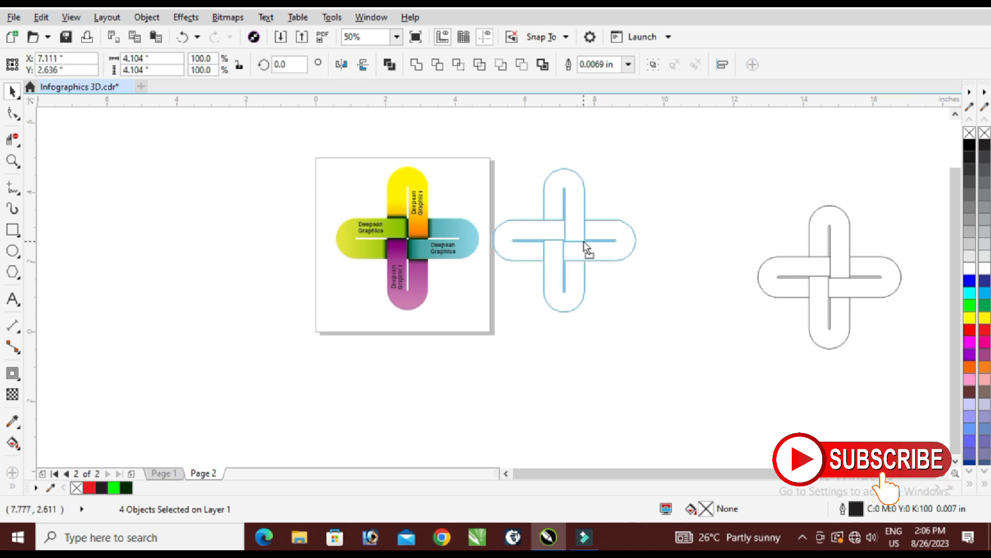
pyautogui.click(434, 309)
# Draw an ellipse about 1.17 by 0.83 inches just below the purple loop.
pyautogui.scroll(2, 433, 304)
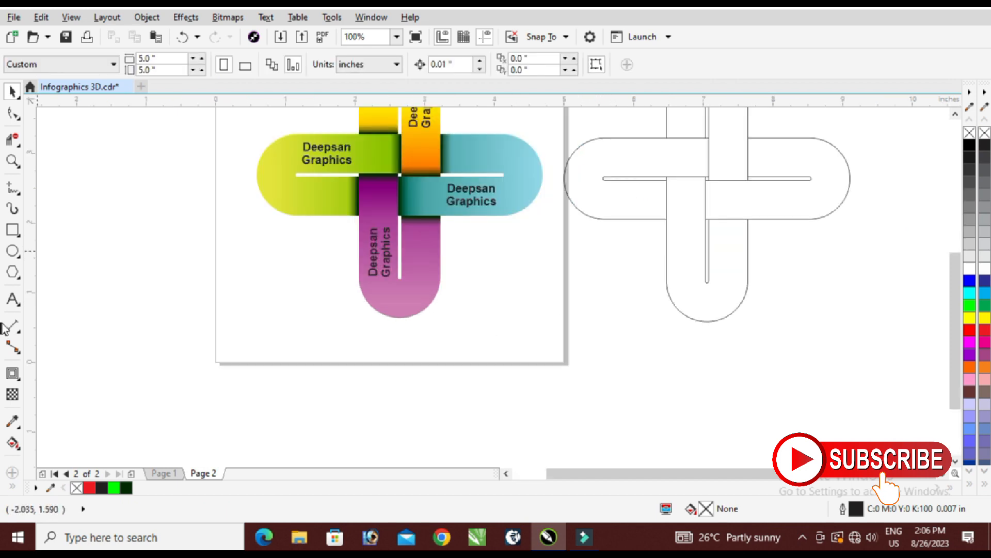
pyautogui.click(12, 251)
pyautogui.scroll(1, 454, 328)
pyautogui.moveTo(411, 313); pyautogui.dragTo(576, 429)
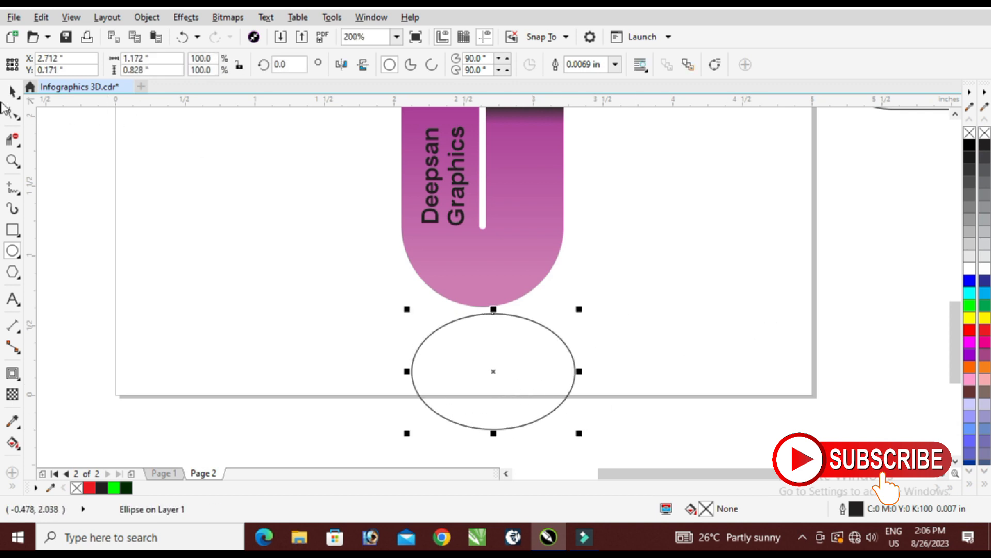
# Fill the ellipse below the purple loop with grey #999999 and remove its outline.
pyautogui.press('space')
pyautogui.scroll(2, 498, 370)
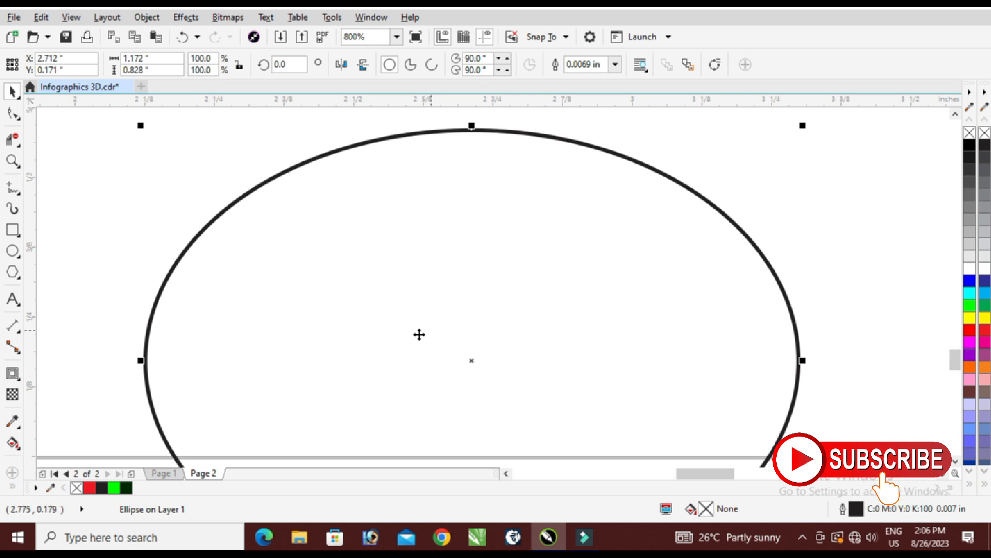
pyautogui.scroll(-2, 418, 335)
pyautogui.moveTo(459, 322); pyautogui.dragTo(445, 322)
pyautogui.click(971, 221)
pyautogui.rightClick(970, 133)
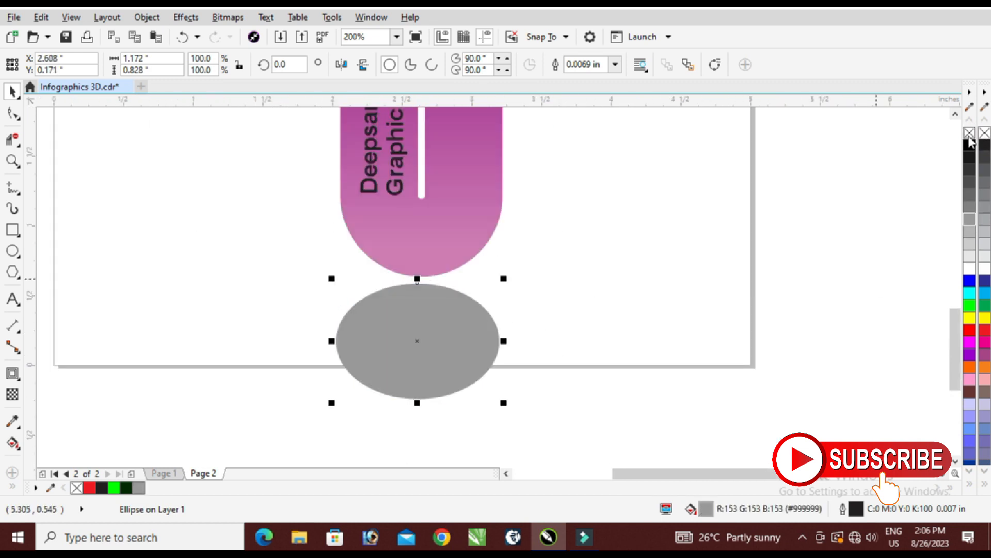
# Move the ellipse up onto the purple loop's lower end and lighten its fill to #CCCCCC.
pyautogui.moveTo(434, 329); pyautogui.dragTo(434, 308)
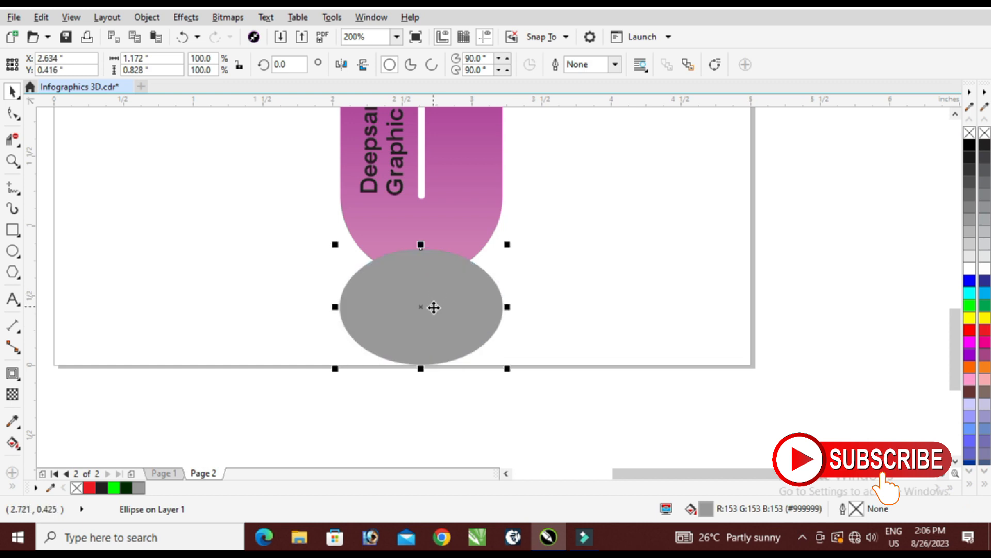
pyautogui.click(968, 247)
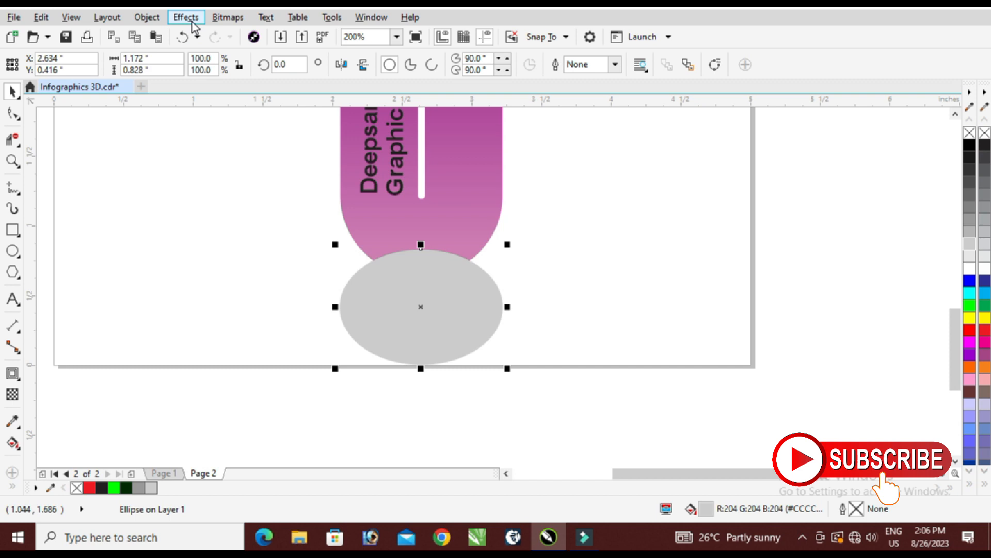
# Convert the grey ellipse to a 300 dpi bitmap in RGB Color (24-bit) mode.
pyautogui.click(227, 17)
pyautogui.click(253, 34)
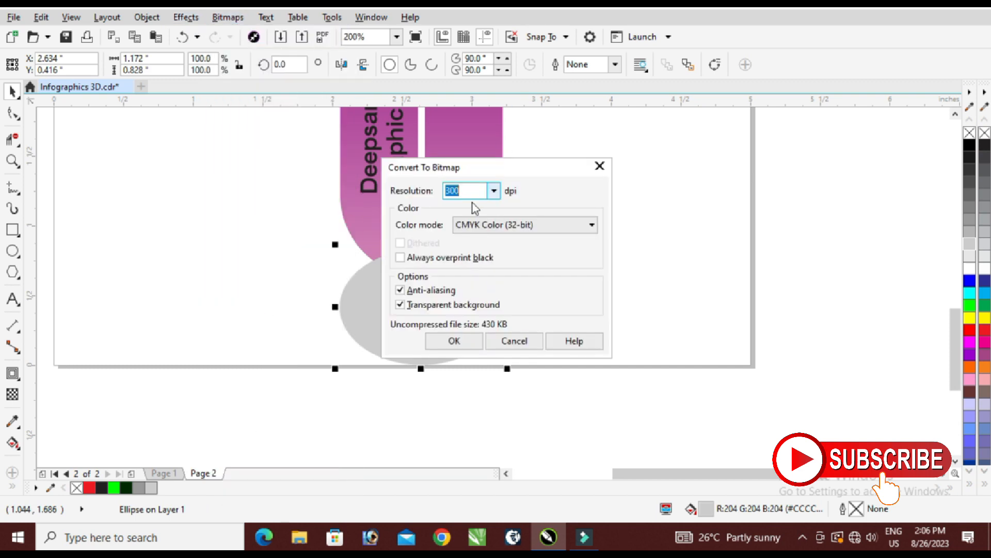
pyautogui.click(519, 233)
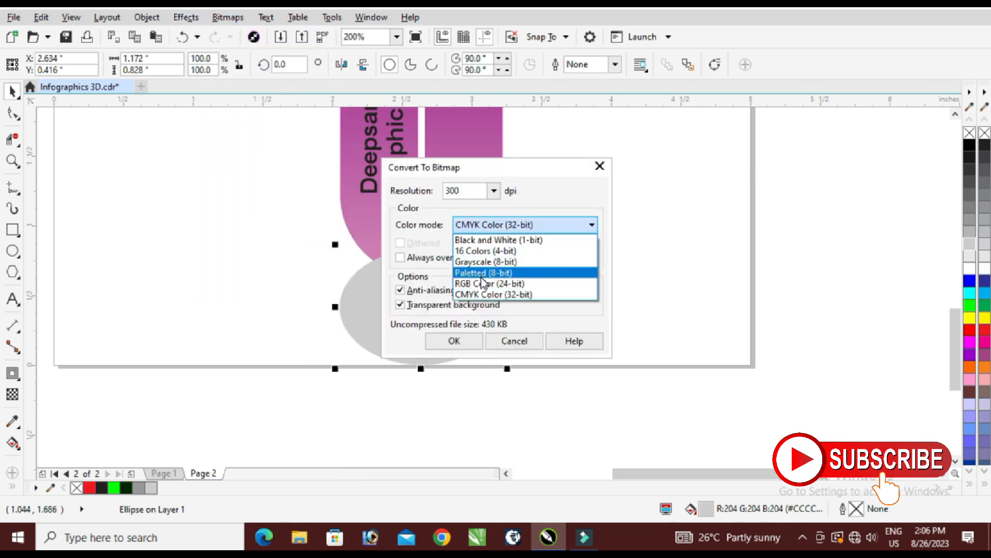
pyautogui.click(537, 285)
pyautogui.click(455, 341)
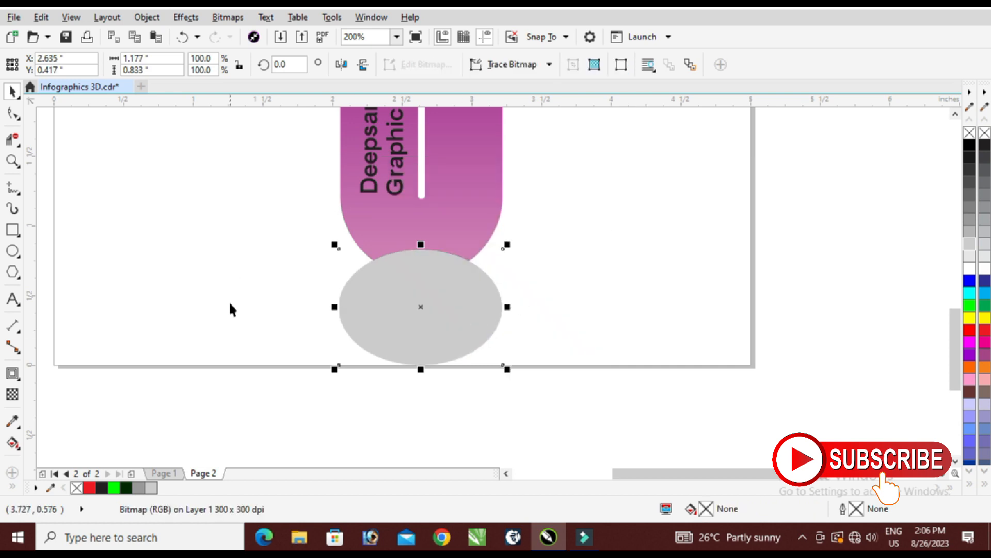
# Apply a Gaussian Blur with a 57-pixel radius to the ellipse bitmap.
pyautogui.click(232, 23)
pyautogui.moveTo(243, 334)
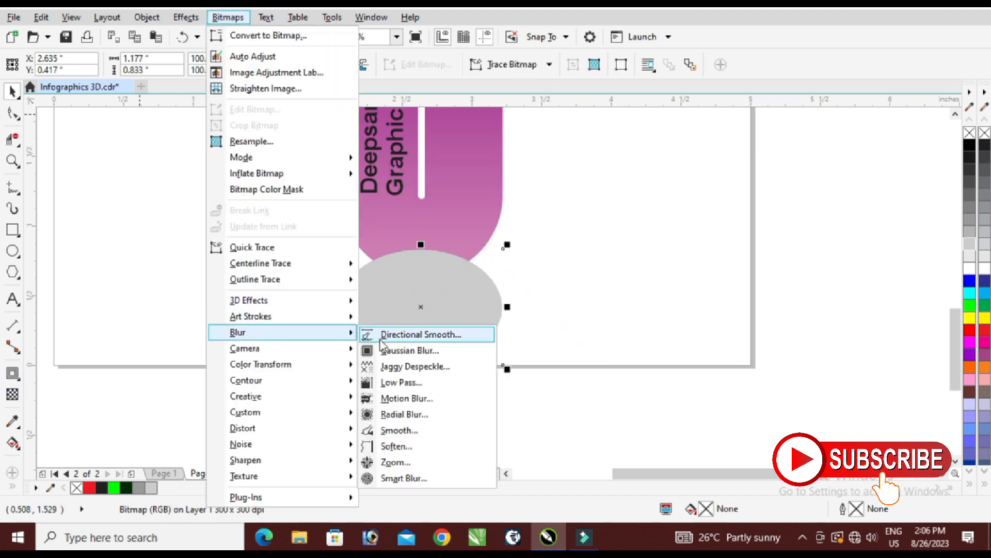
pyautogui.click(386, 350)
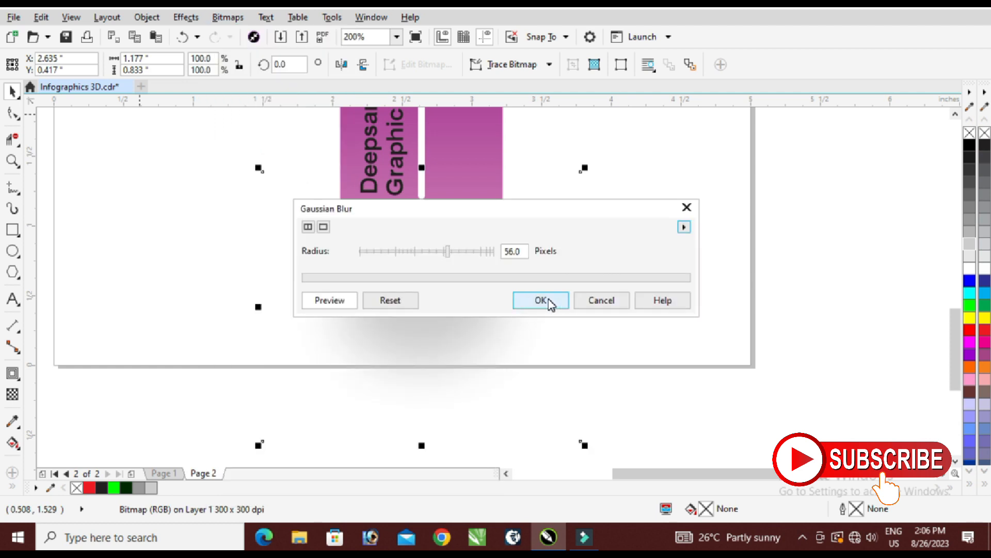
pyautogui.moveTo(543, 211); pyautogui.dragTo(720, 317)
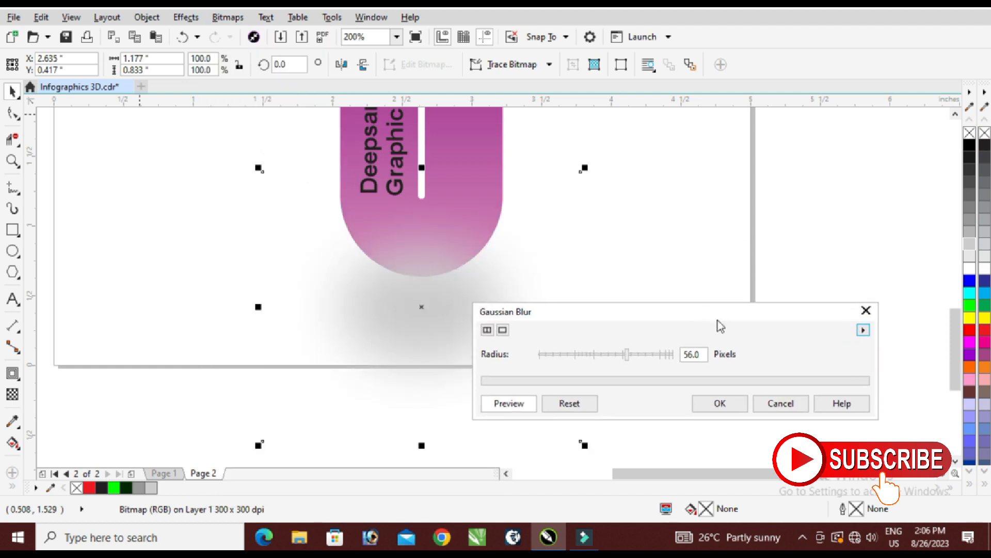
pyautogui.moveTo(628, 357)
pyautogui.mouseDown()
pyautogui.moveTo(658, 358)
pyautogui.moveTo(631, 359)
pyautogui.mouseUp()
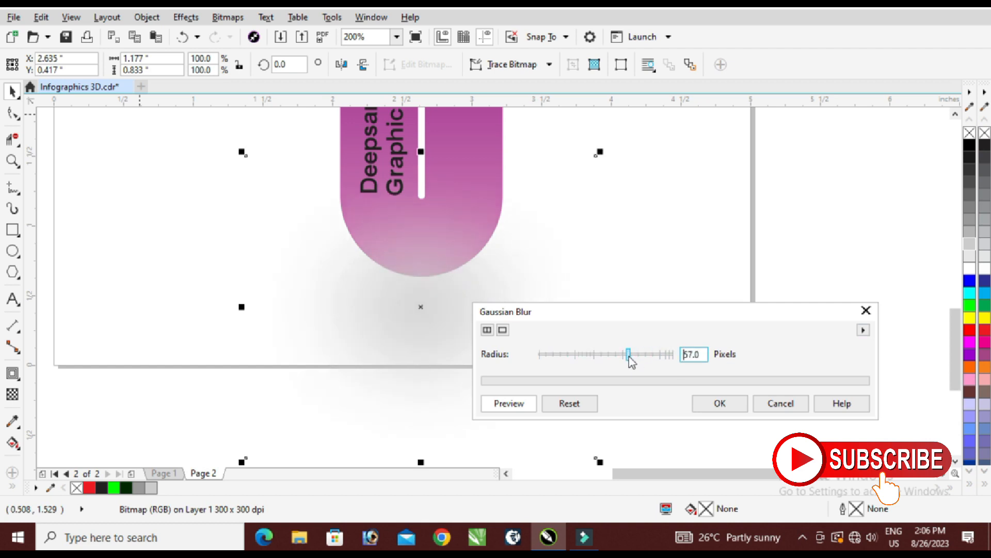
pyautogui.click(734, 405)
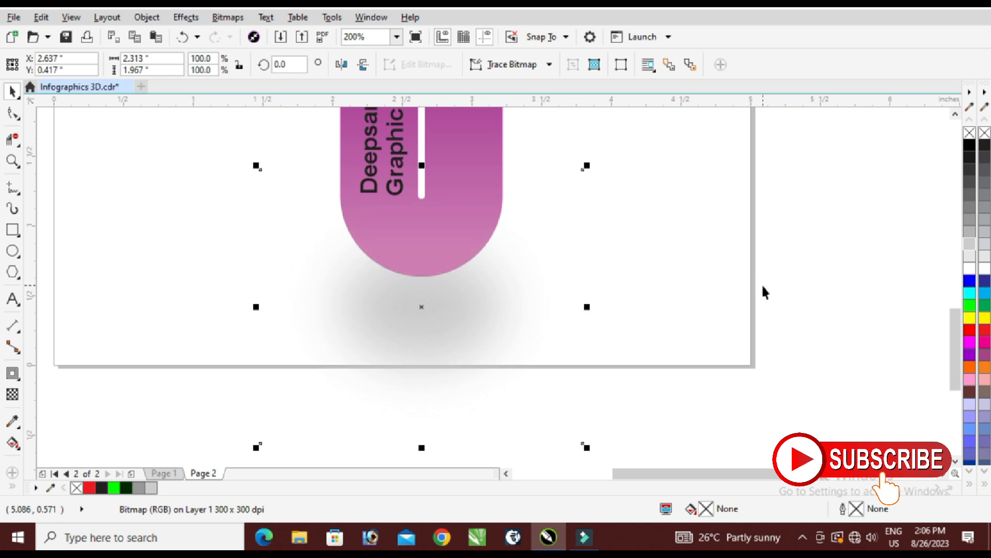
# Move the blurred shadow slightly up and across, closer beneath the rounded lower end of the purple loop.
pyautogui.scroll(-1, 405, 225)
pyautogui.moveTo(416, 274); pyautogui.dragTo(456, 280)
pyautogui.scroll(-1, 474, 272)
pyautogui.scroll(2, 448, 262)
pyautogui.scroll(-1, 402, 273)
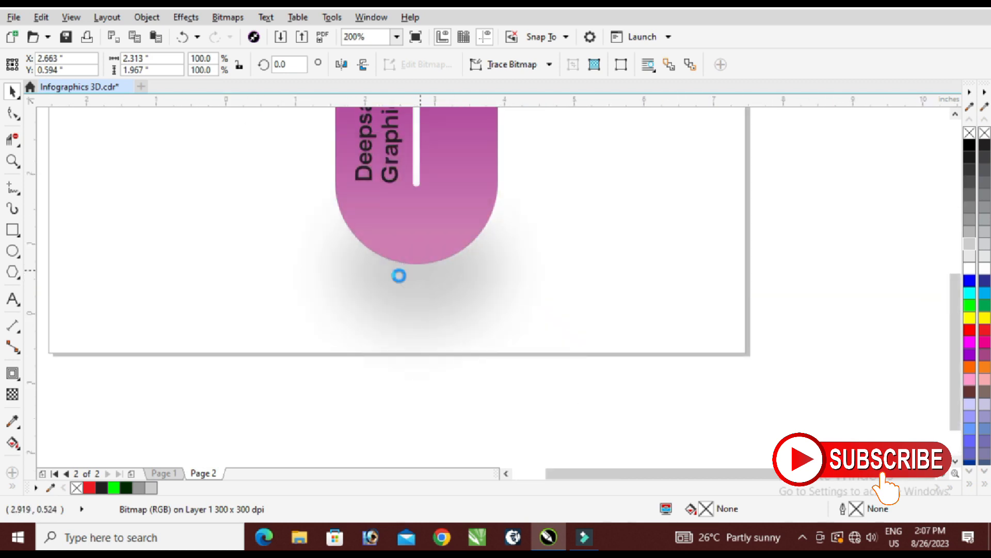
# Select the blurred shadow together with the outline loops beside the page and group them.
pyautogui.scroll(-1, 400, 276)
pyautogui.click(682, 140)
pyautogui.moveTo(518, 262); pyautogui.dragTo(234, 333)
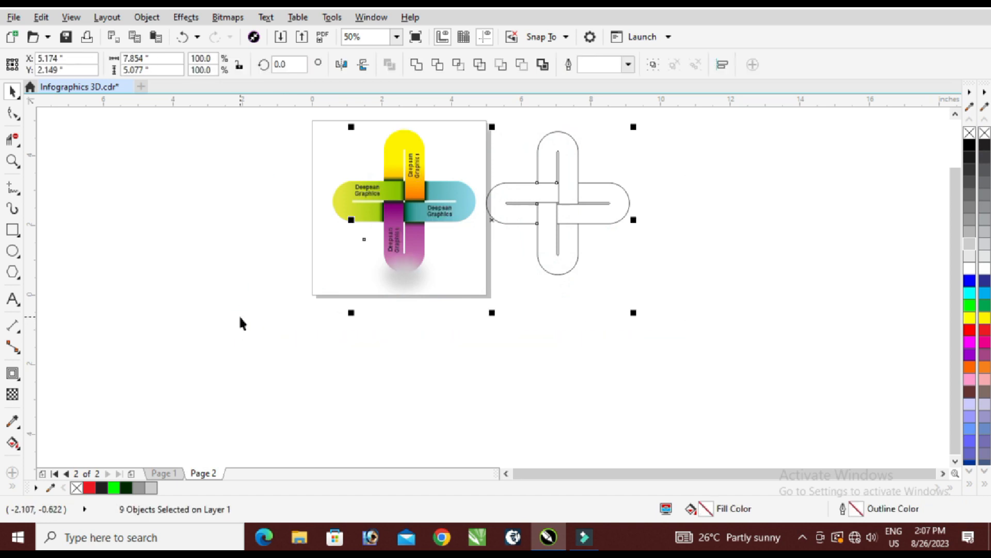
pyautogui.hotkey('ctrl', 'g')
pyautogui.hotkey('shift', 'F2')
pyautogui.click(465, 388)
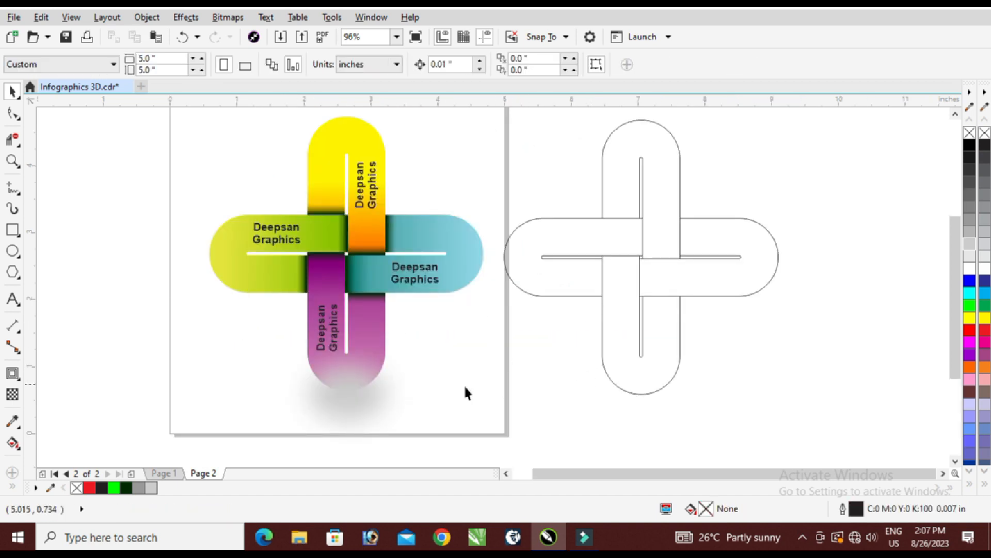
pyautogui.click(361, 387)
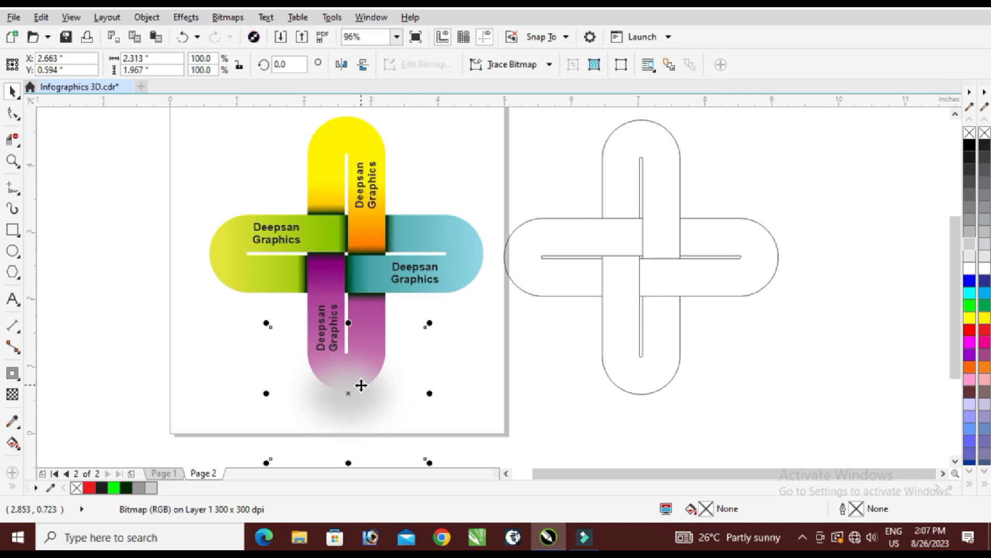
pyautogui.click(366, 216)
pyautogui.rightClick(366, 216)
pyautogui.click(432, 198)
pyautogui.press('Escape')
# Ungroup the objects and place the blurred shadow behind the purple loop.
pyautogui.click(361, 394)
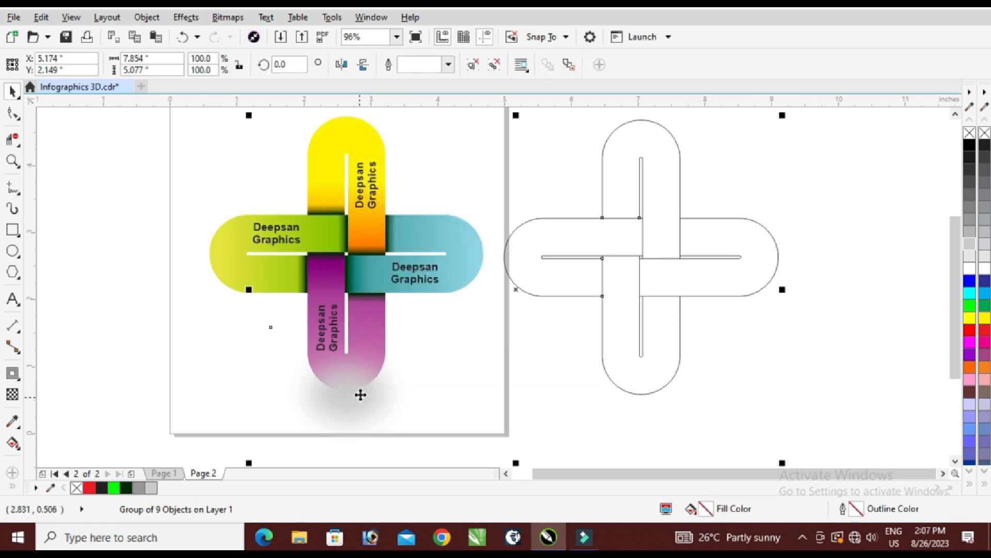
pyautogui.click(352, 403)
pyautogui.rightClick(351, 404)
pyautogui.click(413, 96)
pyautogui.click(140, 196)
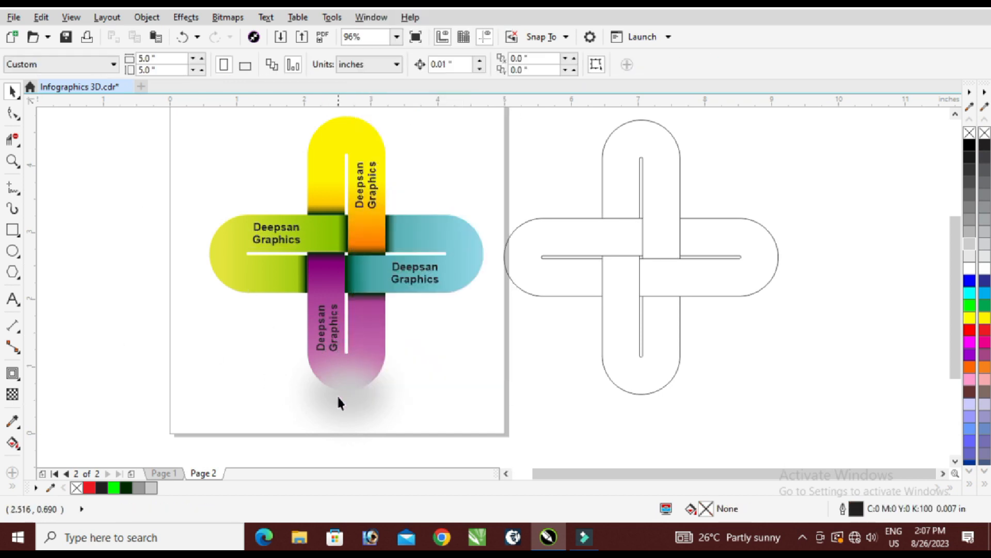
pyautogui.click(339, 398)
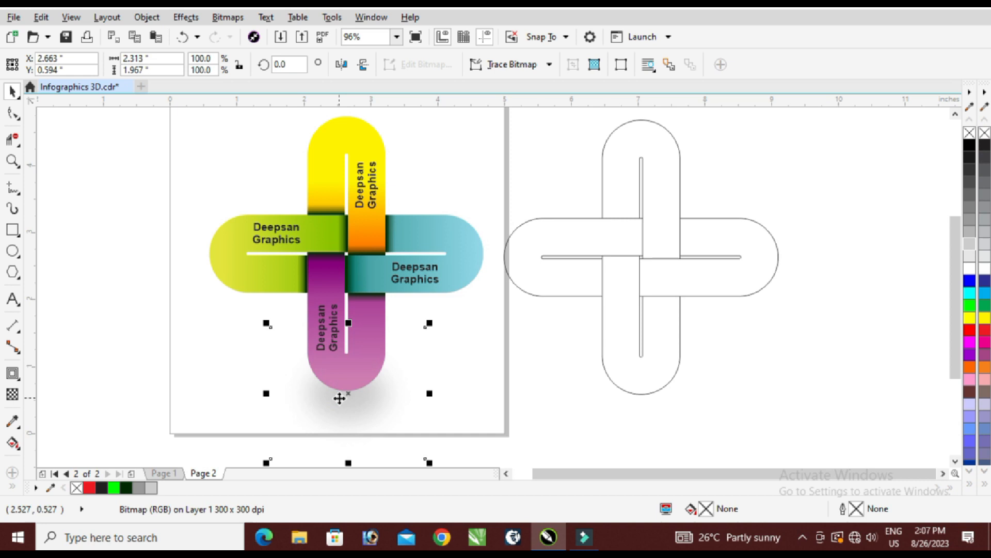
# Select the coloured cross, its ground shadow and the outline loops, and group them all together.
pyautogui.scroll(-5, 386, 336)
pyautogui.click(620, 263)
pyautogui.moveTo(620, 262); pyautogui.dragTo(243, 385)
pyautogui.hotkey('ctrl', 'g')
pyautogui.hotkey('shift', 'F2')
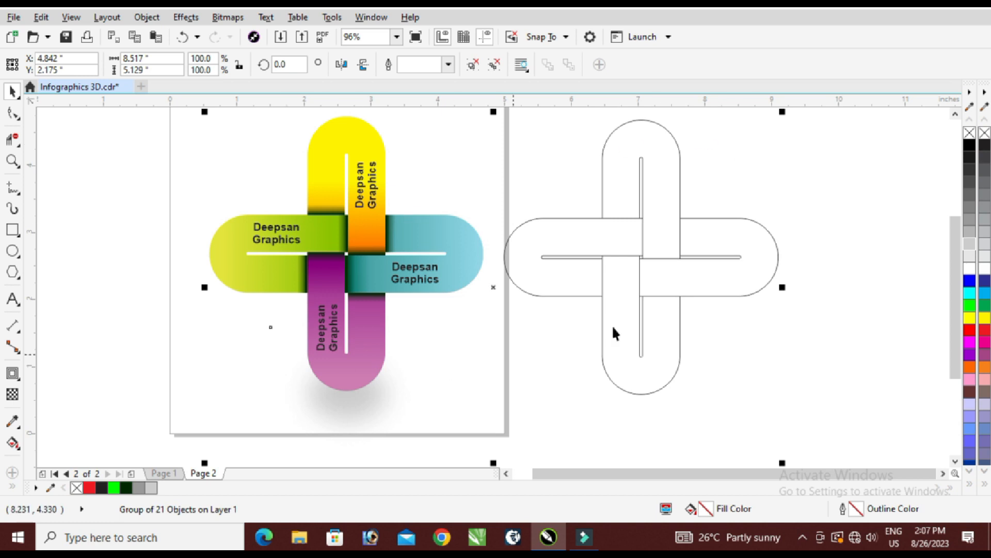
pyautogui.click(799, 190)
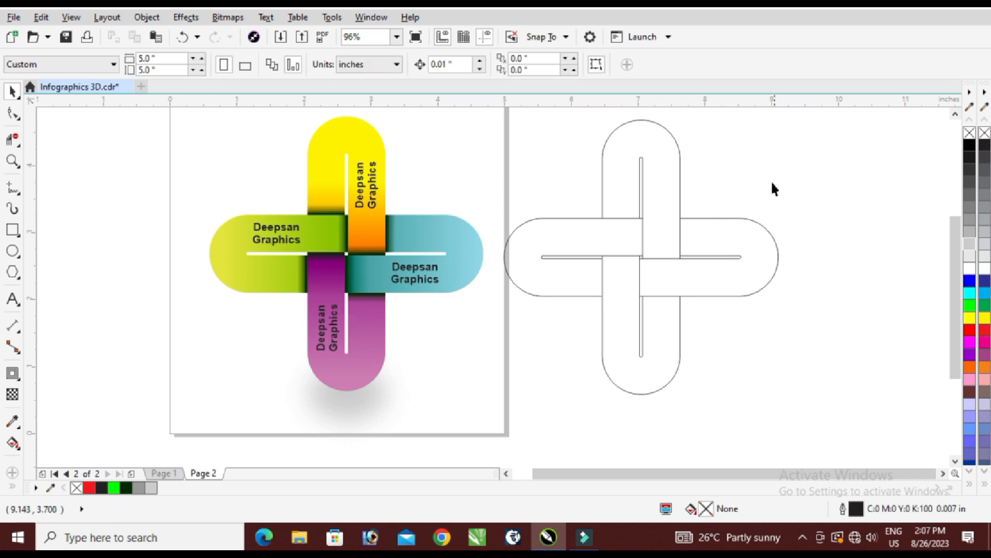